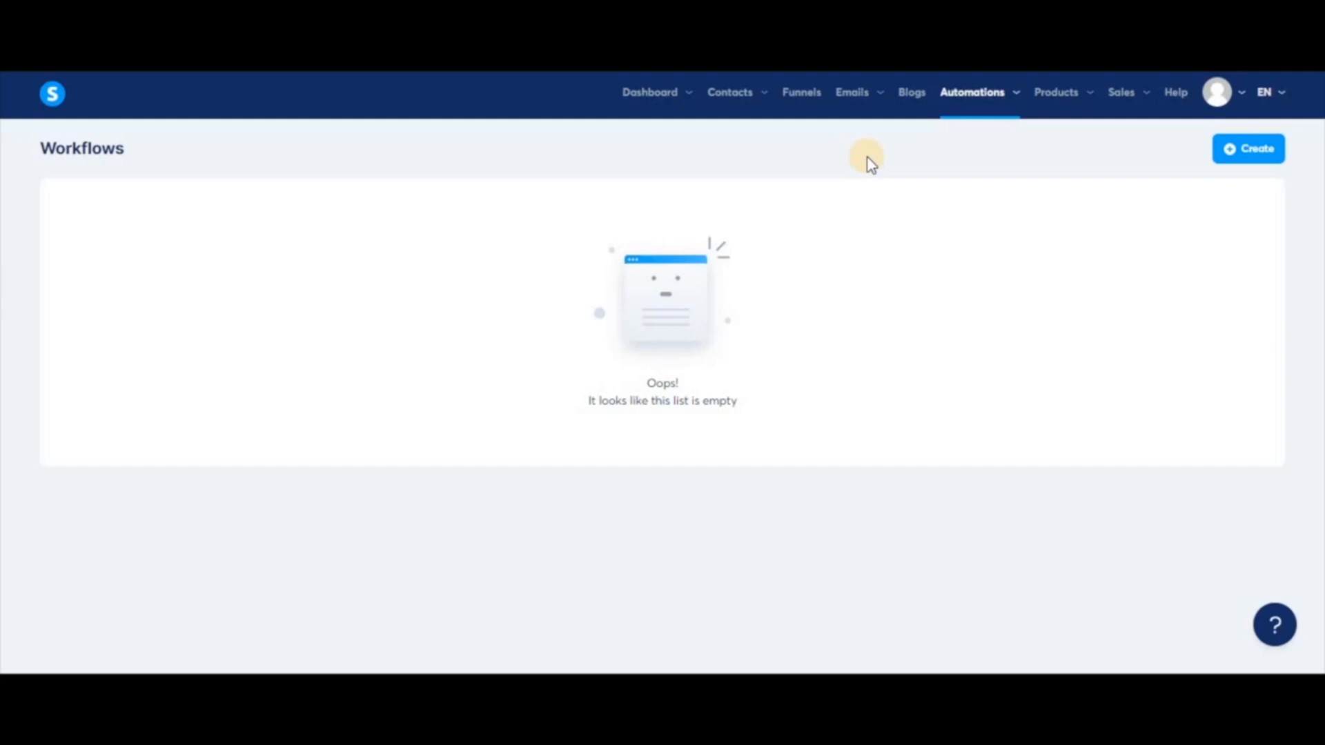
# Create a new workflow called 'test workflow' and open it for editing
pyautogui.click(1254, 159)
pyautogui.click(641, 383)
pyautogui.write('test workflow')
pyautogui.press('Return')
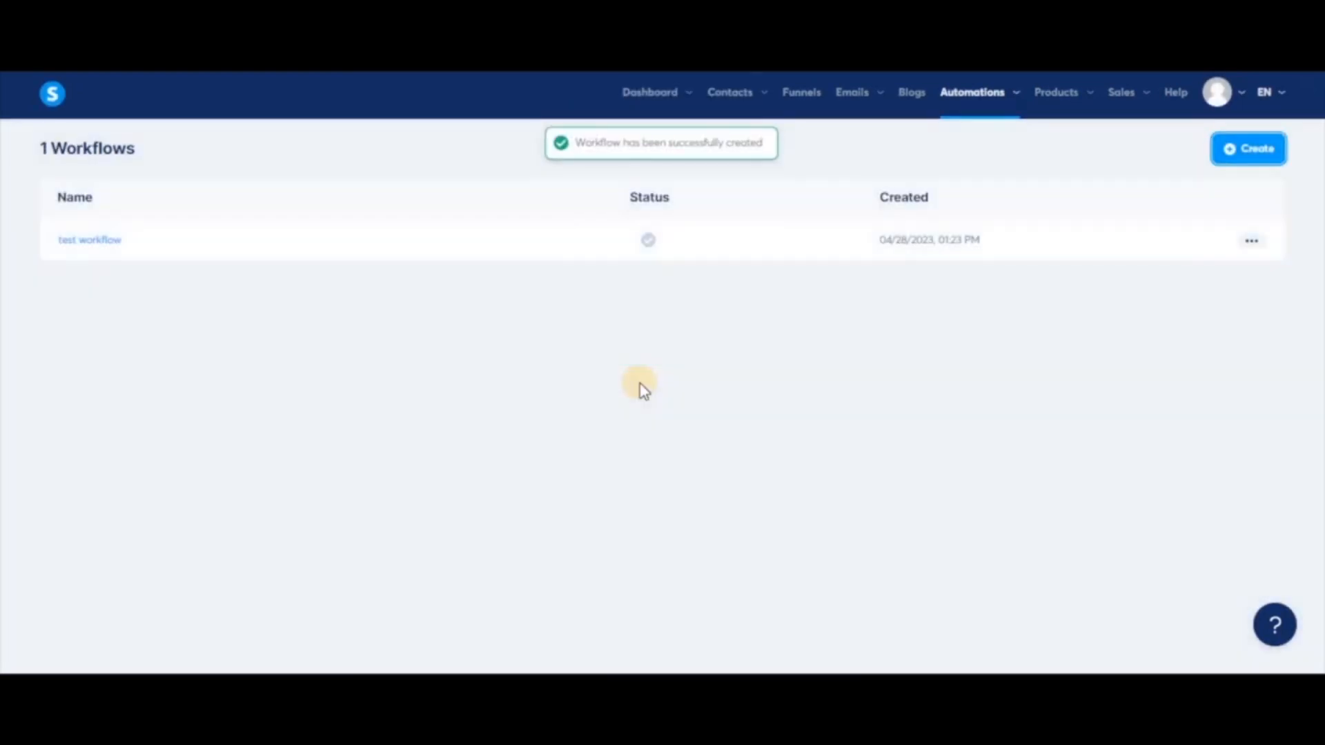
pyautogui.click(94, 249)
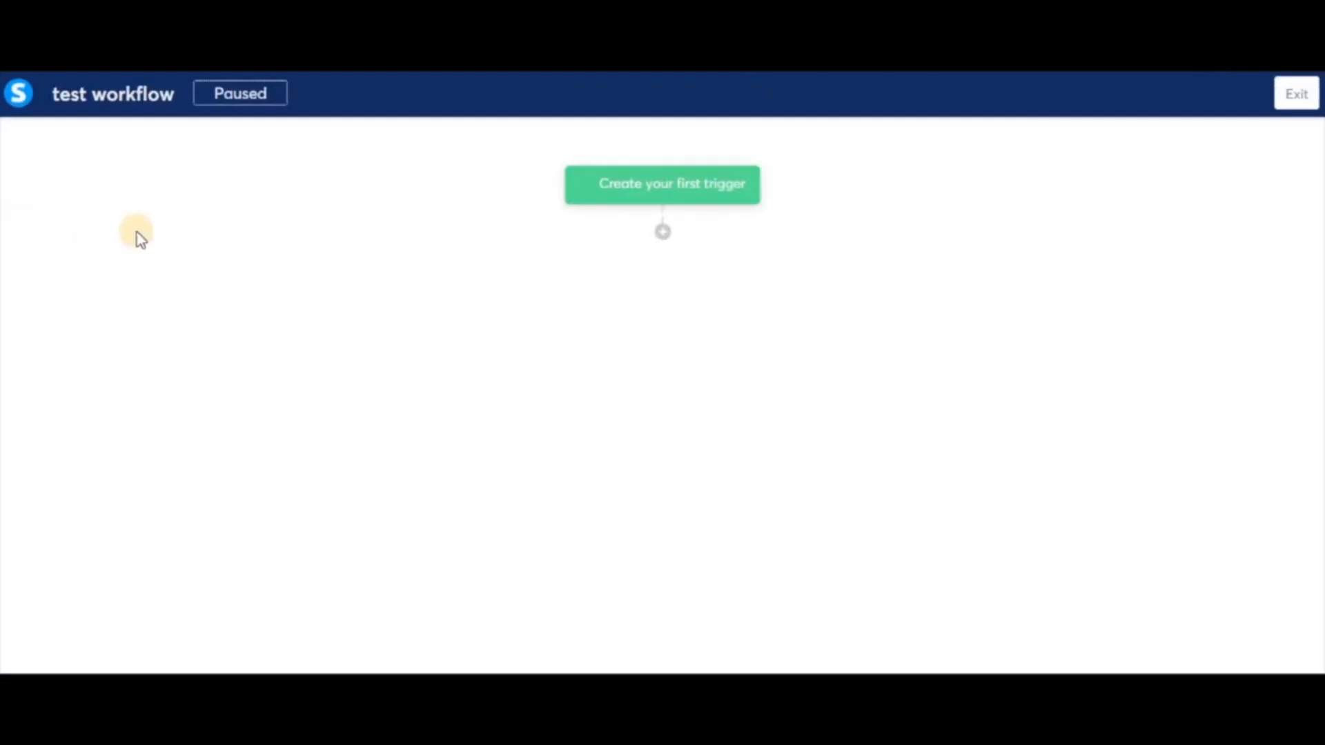
# Add a Funnel form subscribed trigger that uses the Squeeze page form
pyautogui.click(696, 185)
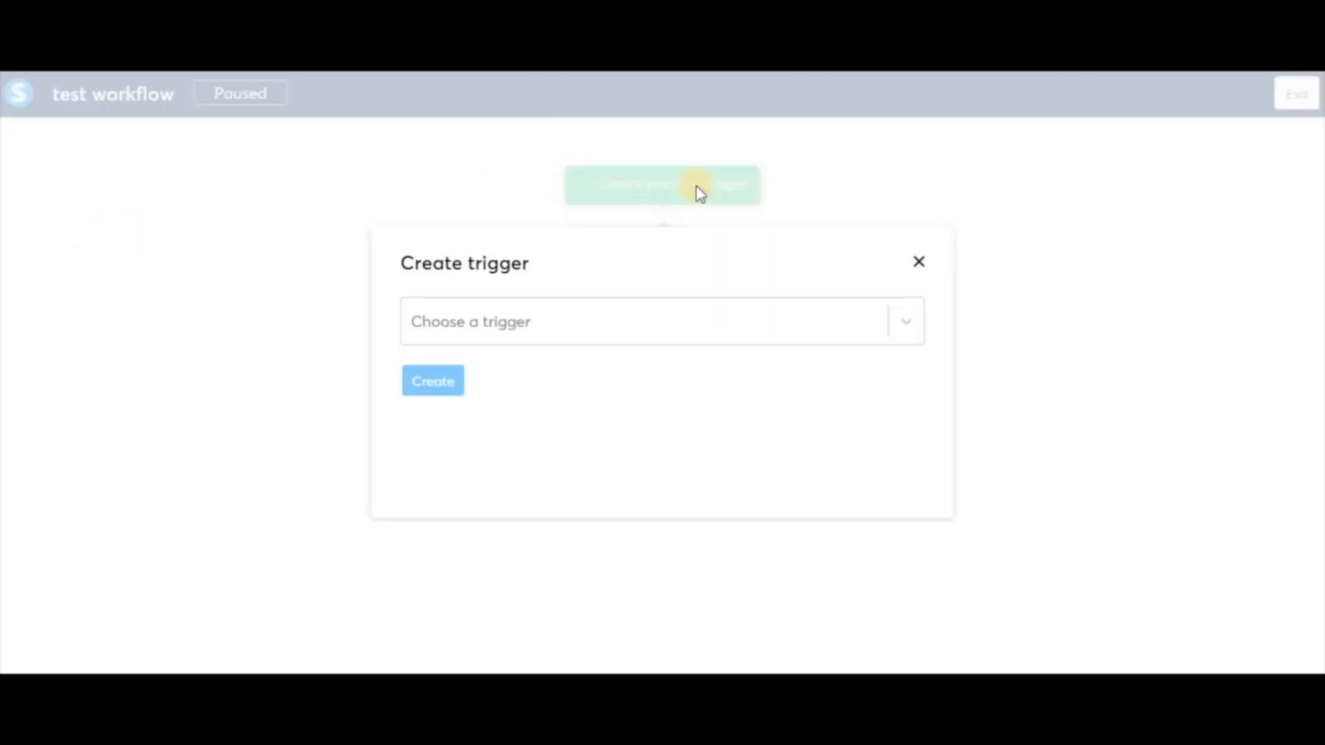
pyautogui.click(653, 334)
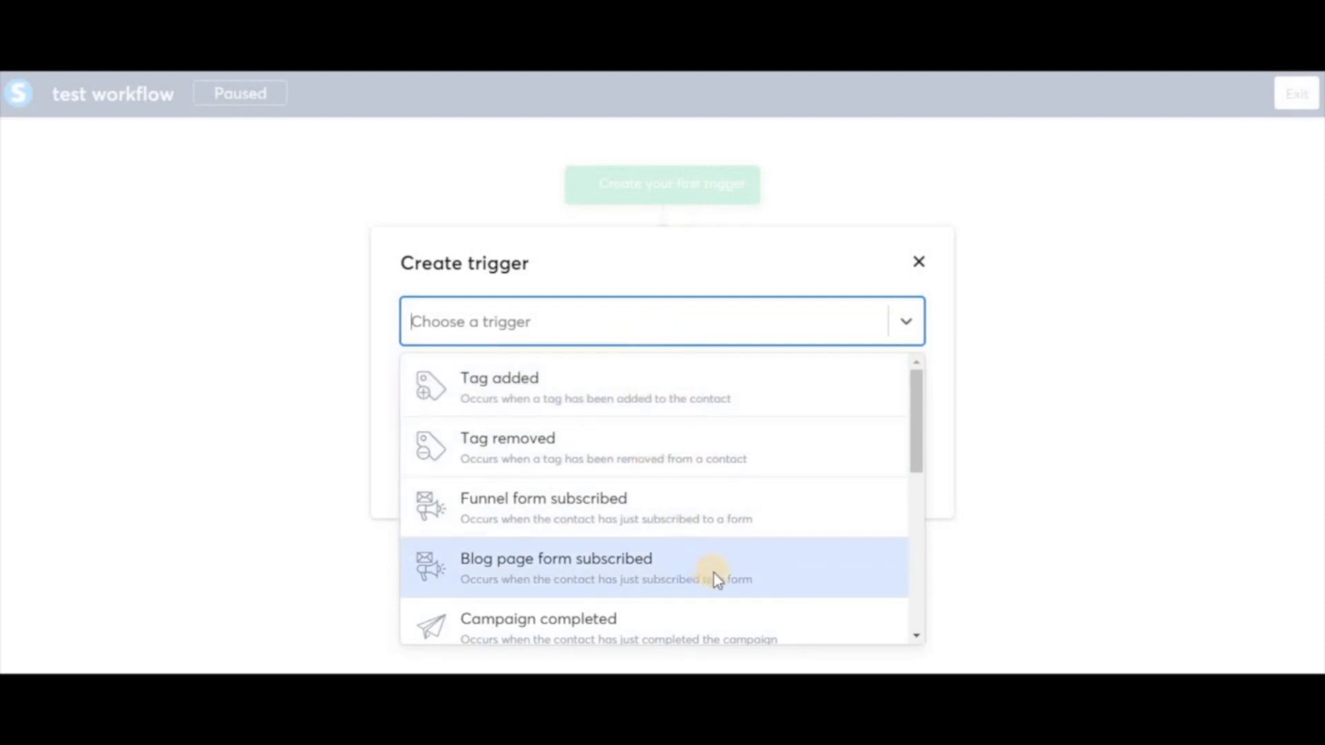
pyautogui.scroll(-5, 714, 573)
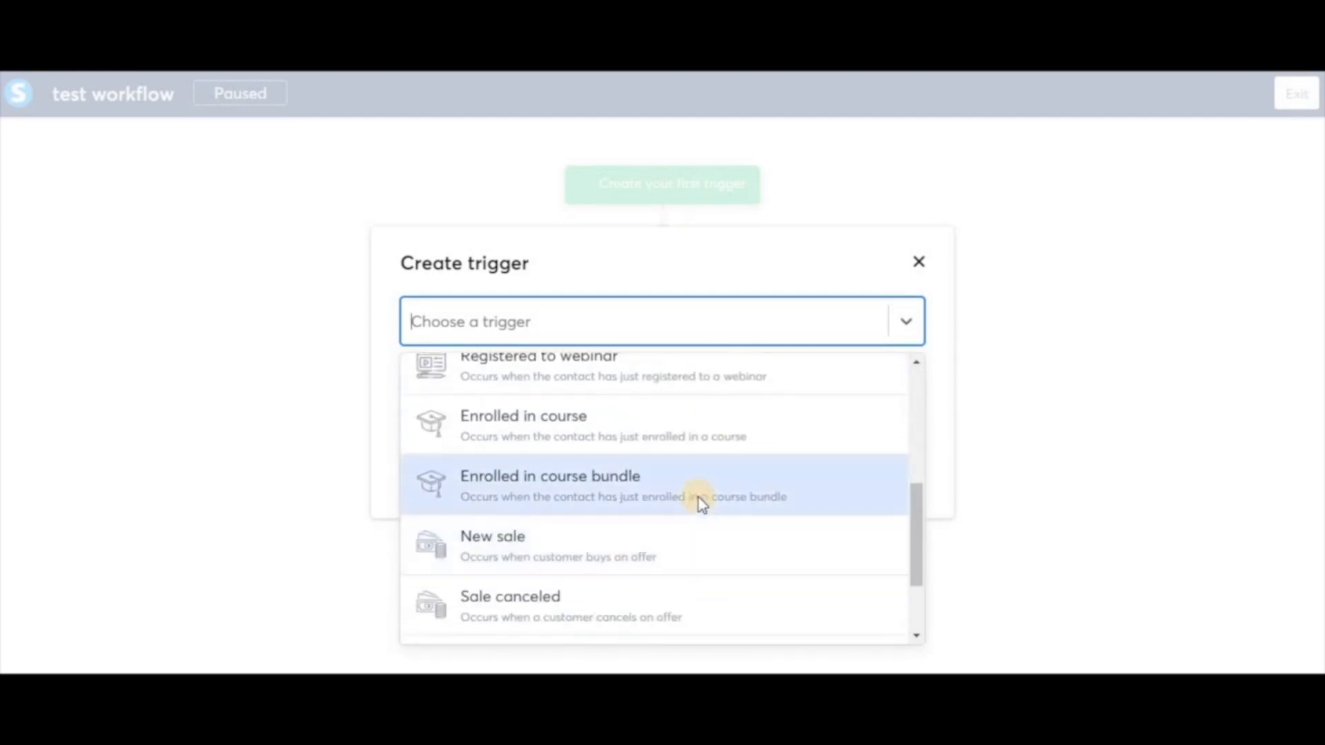
pyautogui.scroll(2, 690, 476)
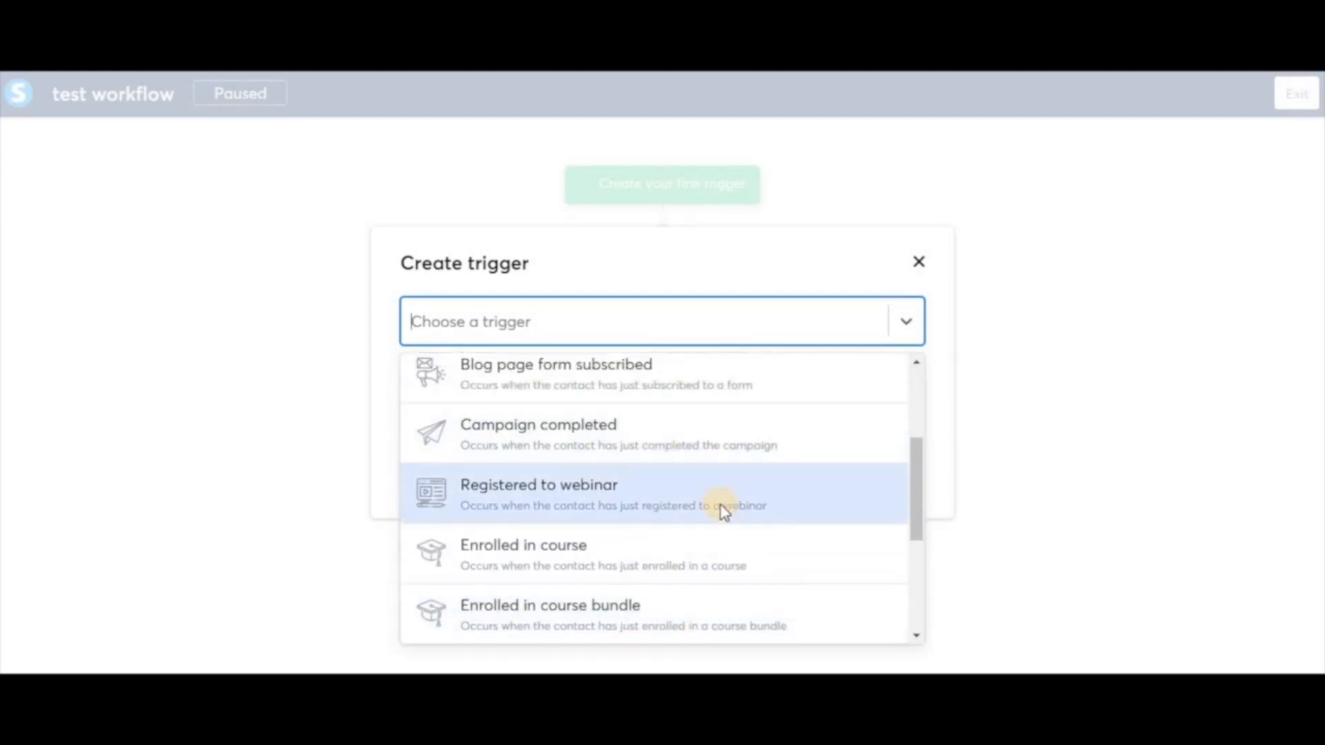
pyautogui.scroll(-1, 723, 513)
pyautogui.scroll(3, 724, 513)
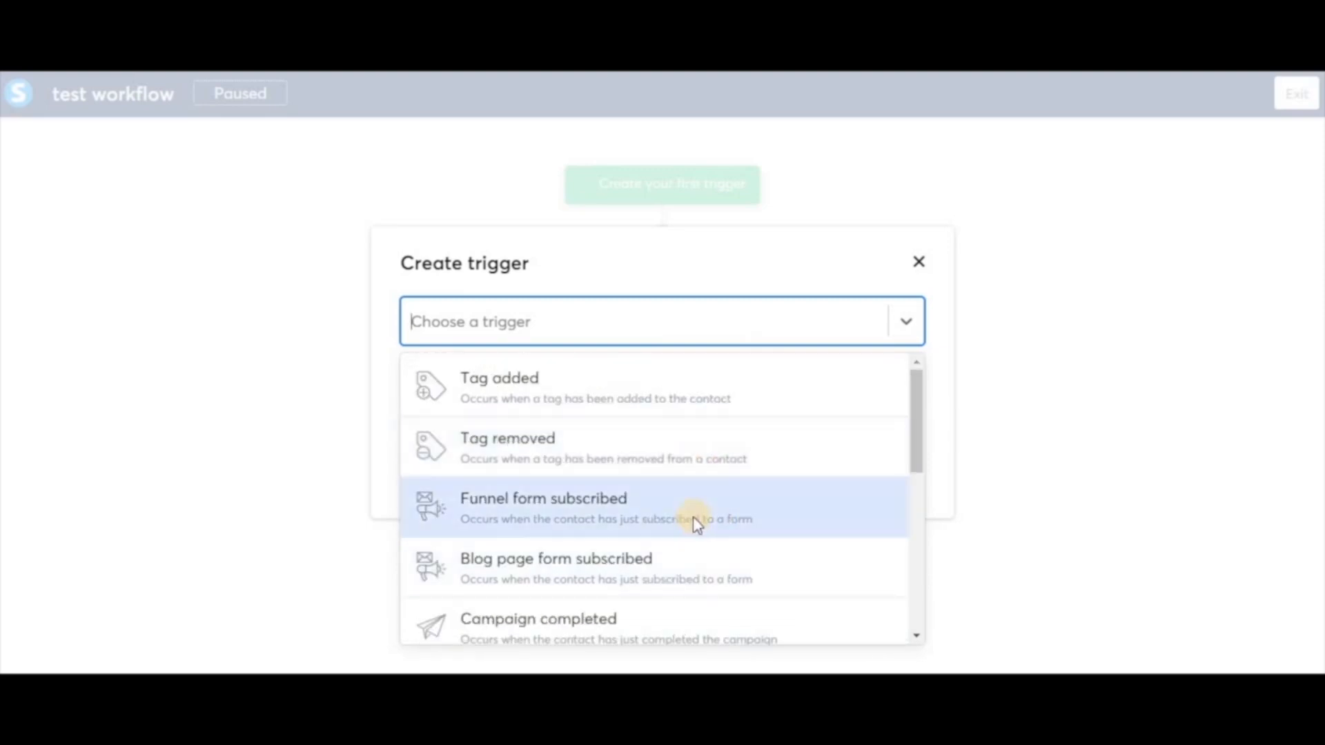
pyautogui.click(655, 514)
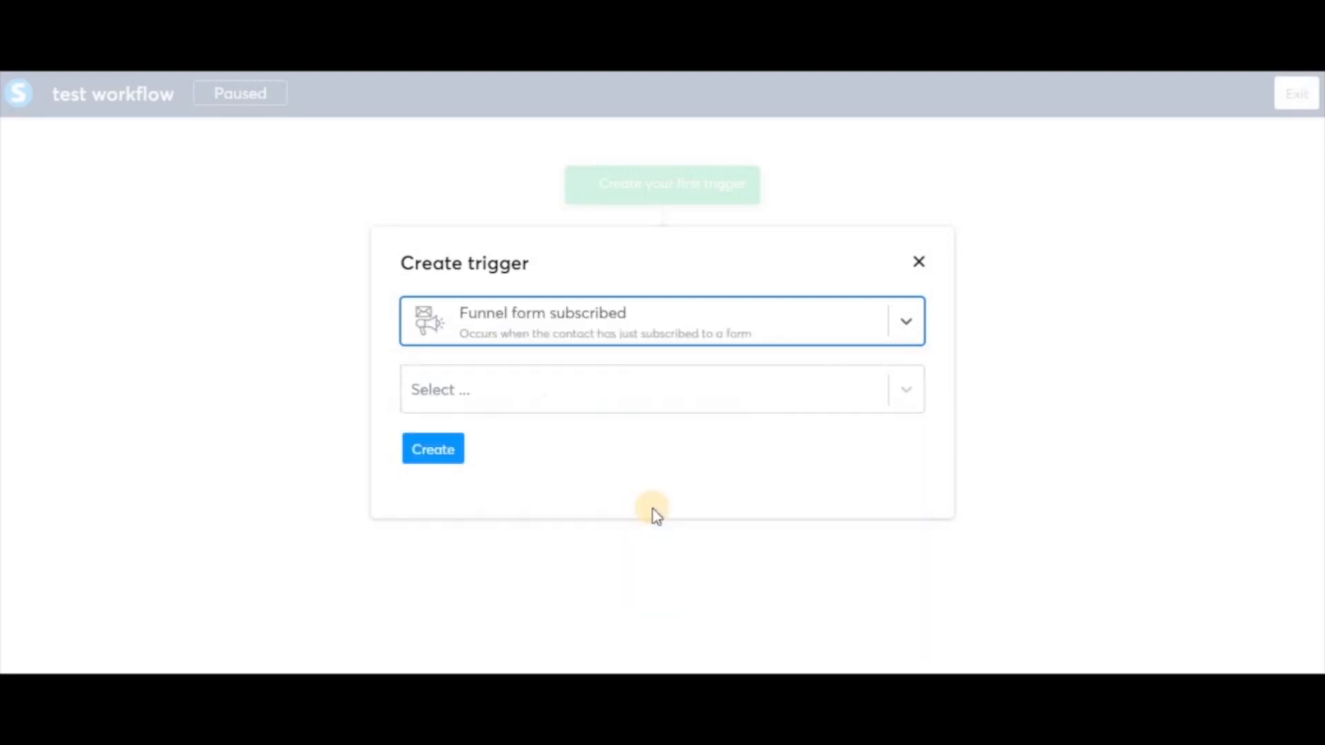
pyautogui.click(908, 391)
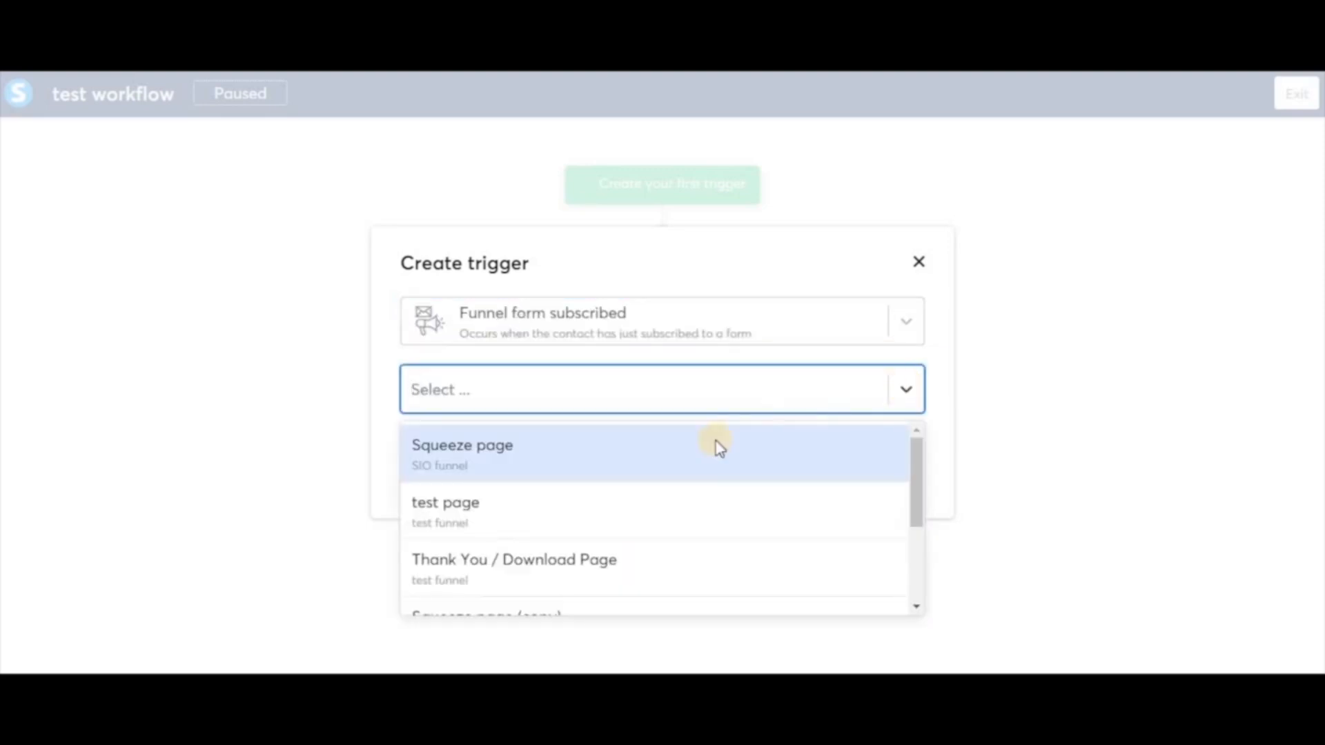
pyautogui.click(633, 460)
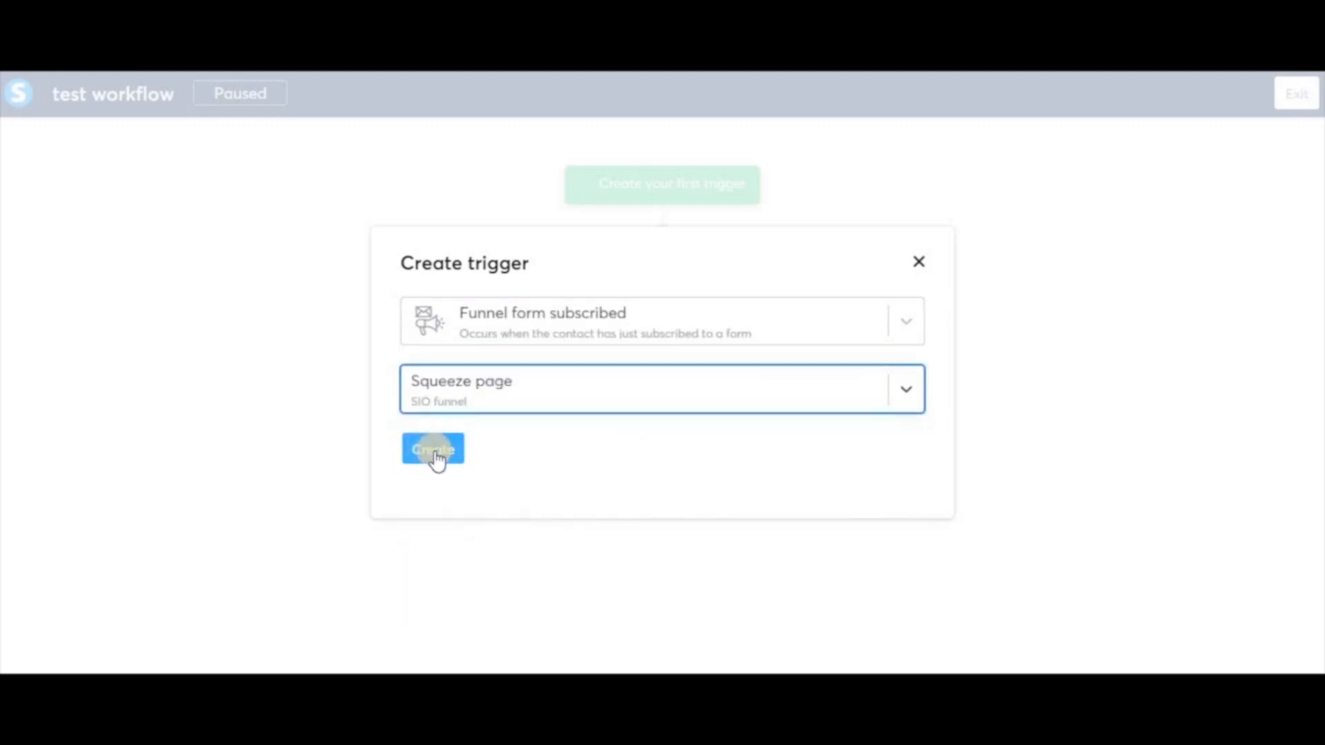
pyautogui.click(435, 454)
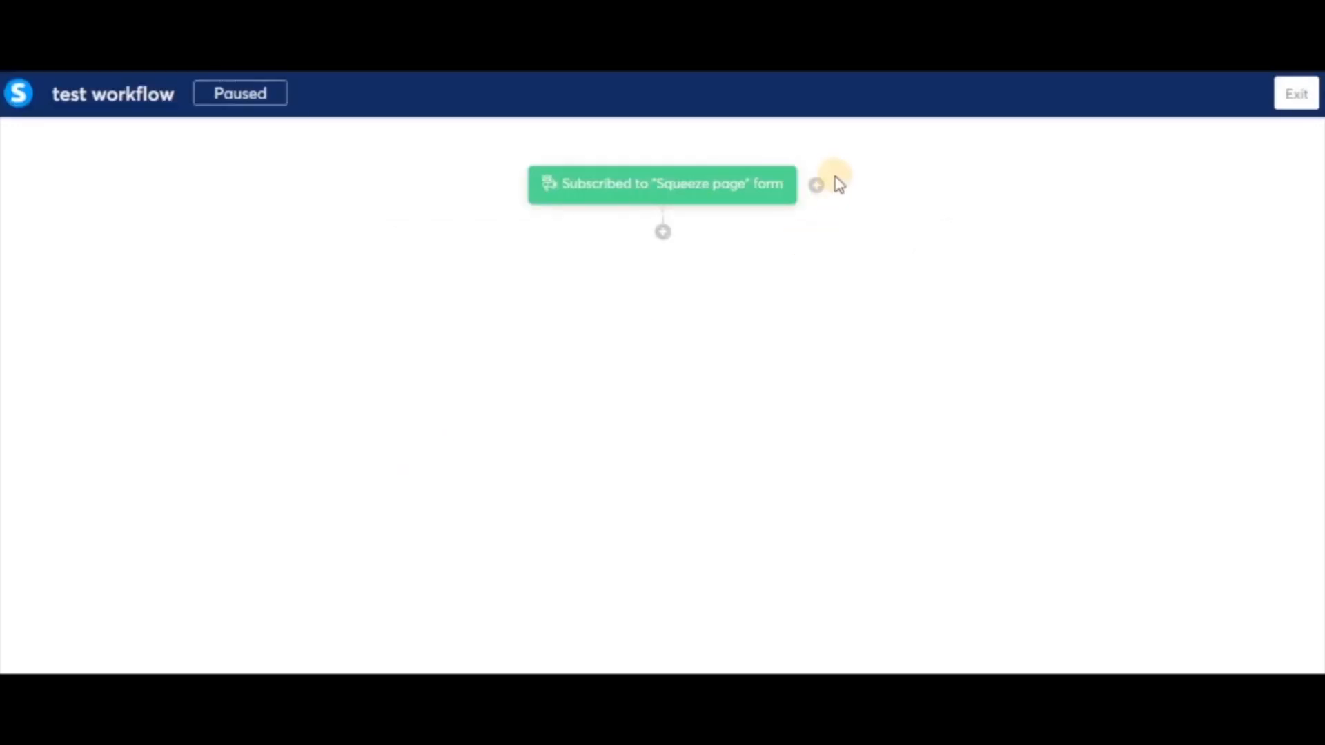
# Cancel the extra trigger dialog and start adding a step below the Squeeze page form trigger
pyautogui.click(816, 186)
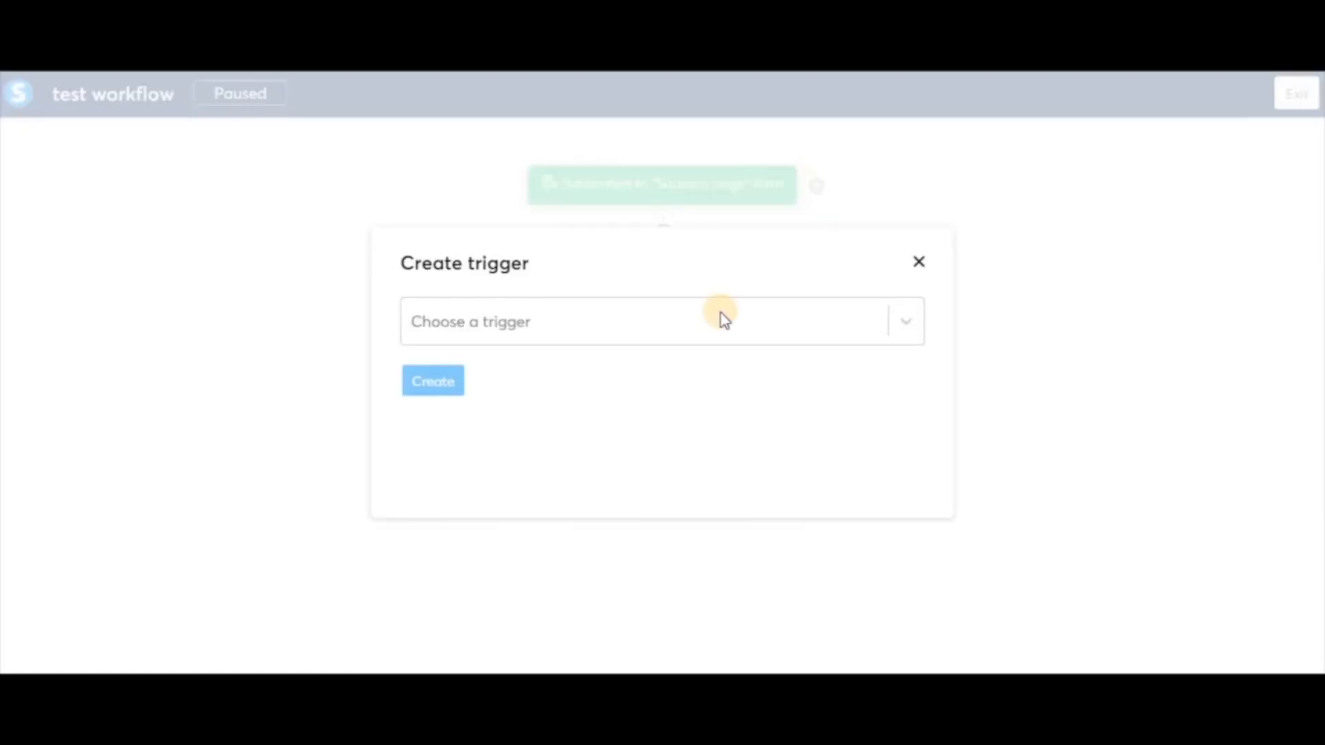
pyautogui.click(718, 317)
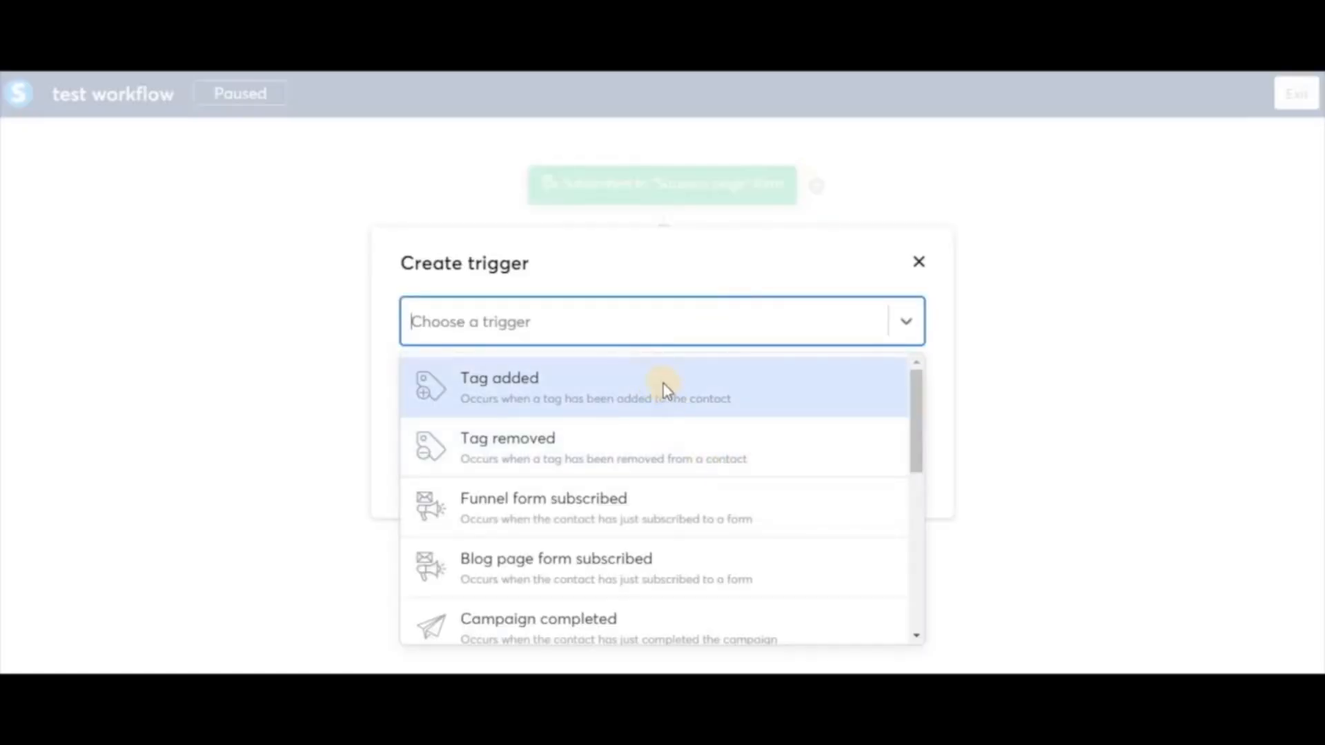
pyautogui.scroll(-4, 697, 548)
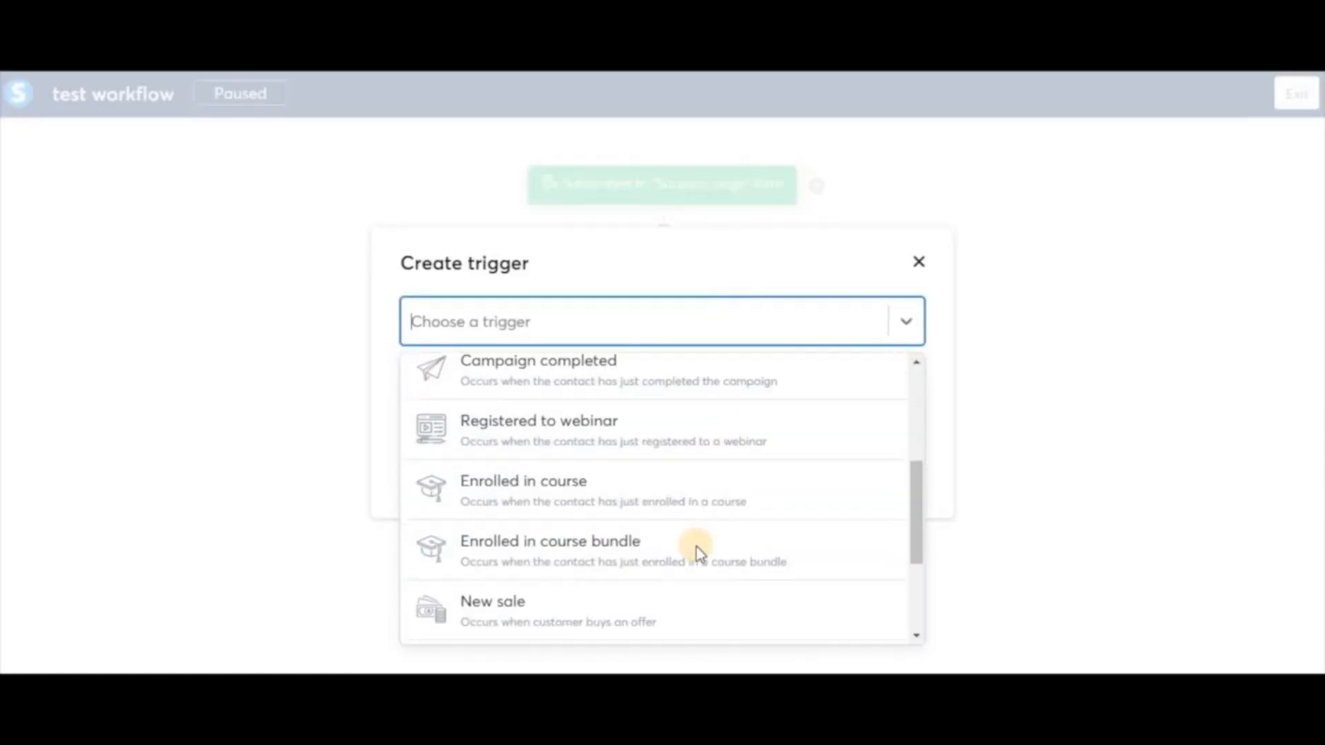
pyautogui.click(1081, 455)
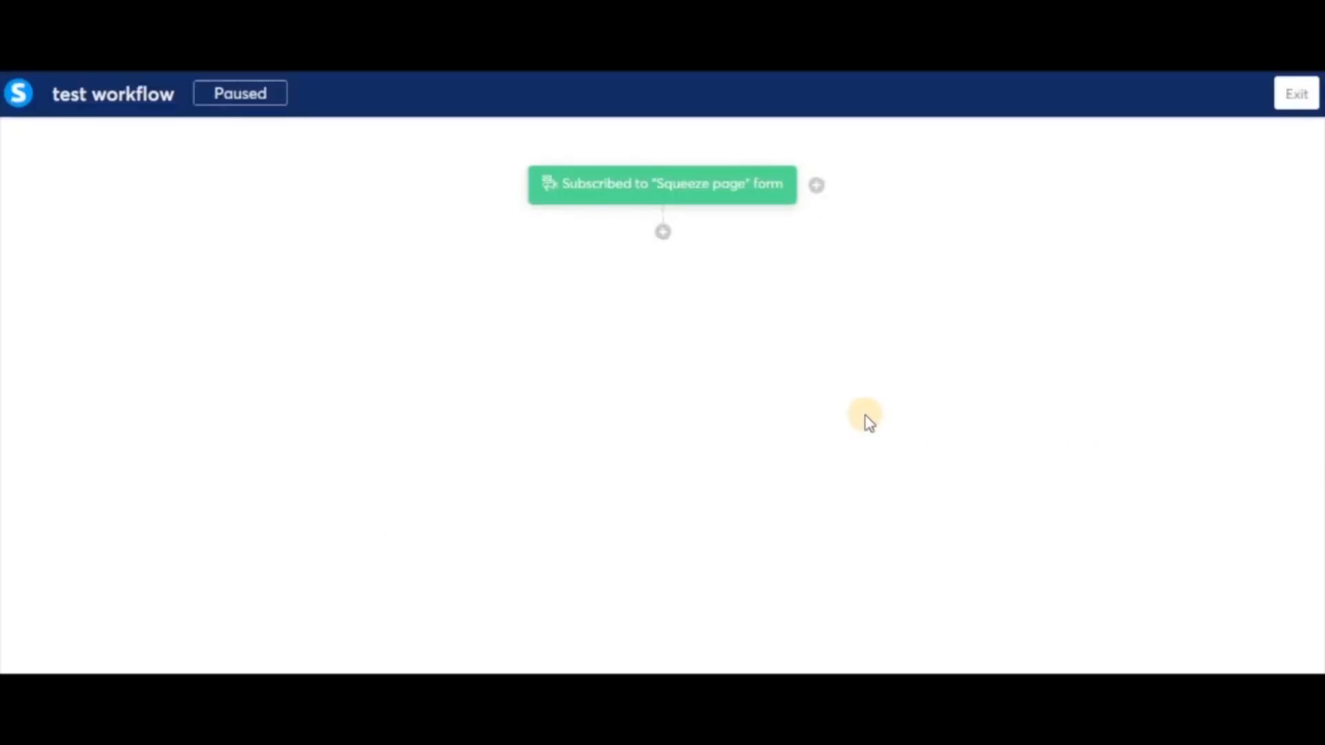
pyautogui.click(664, 232)
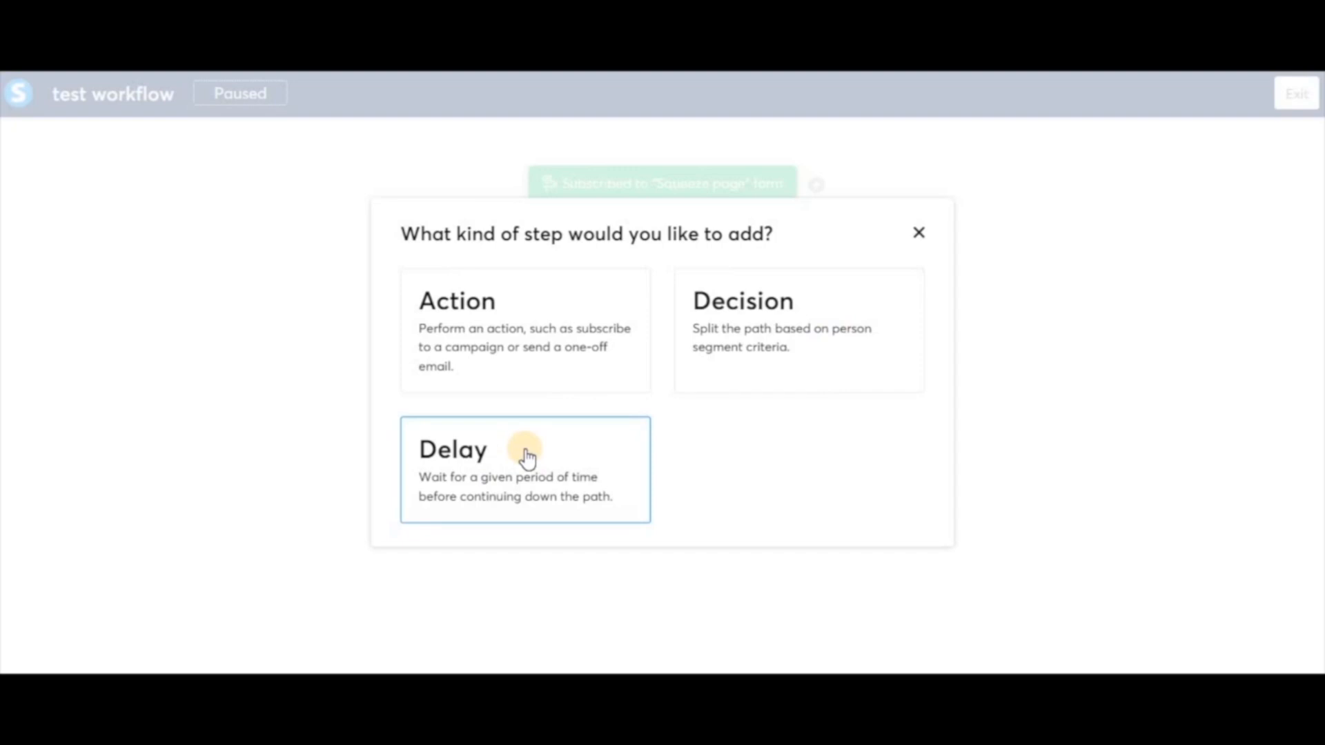
# Add an Apply a tag action that tags contacts with 'tag example 1'
pyautogui.click(509, 305)
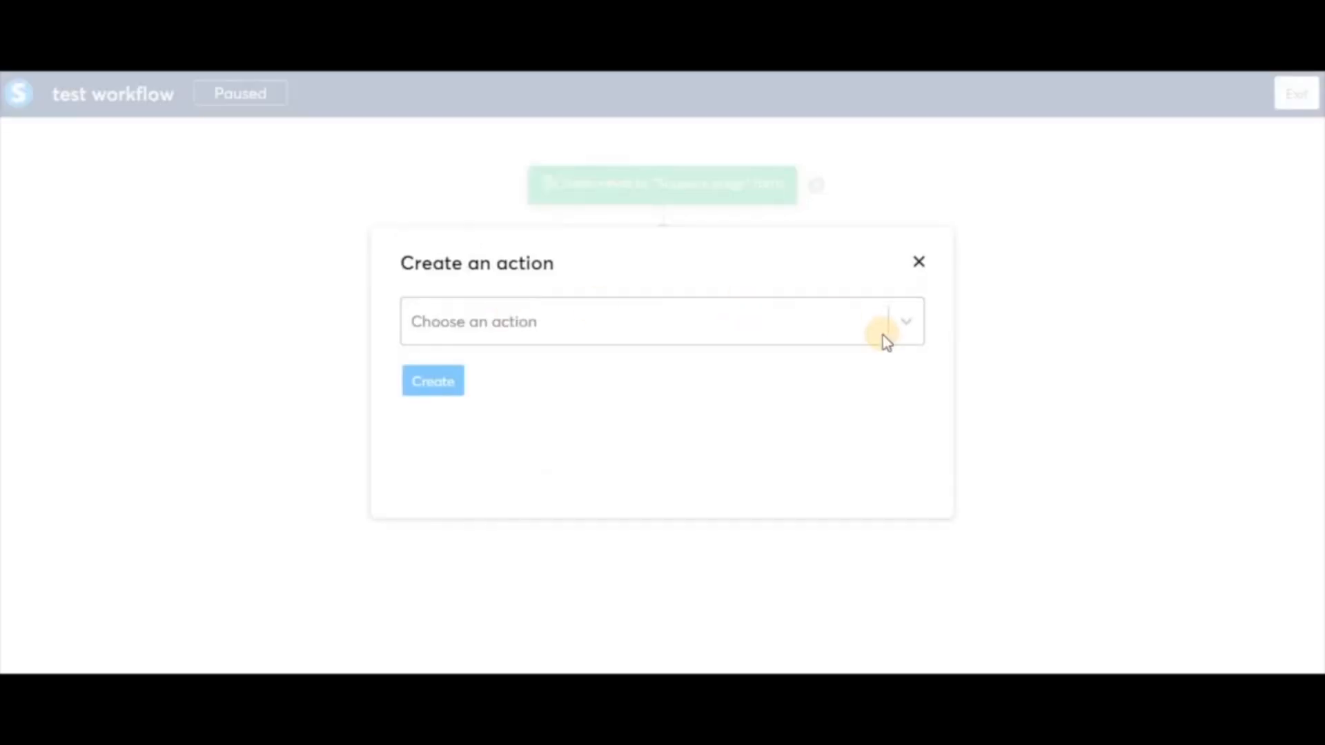
pyautogui.click(905, 325)
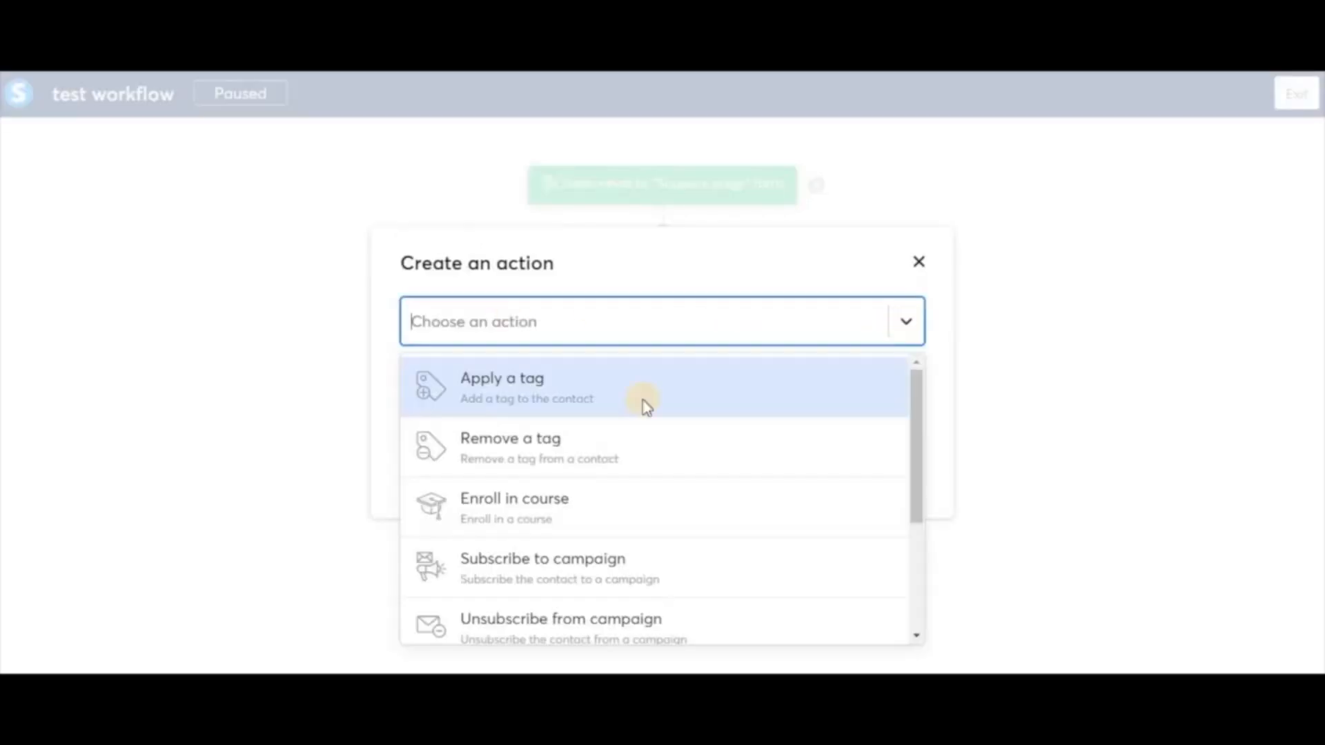
pyautogui.click(569, 393)
pyautogui.click(544, 387)
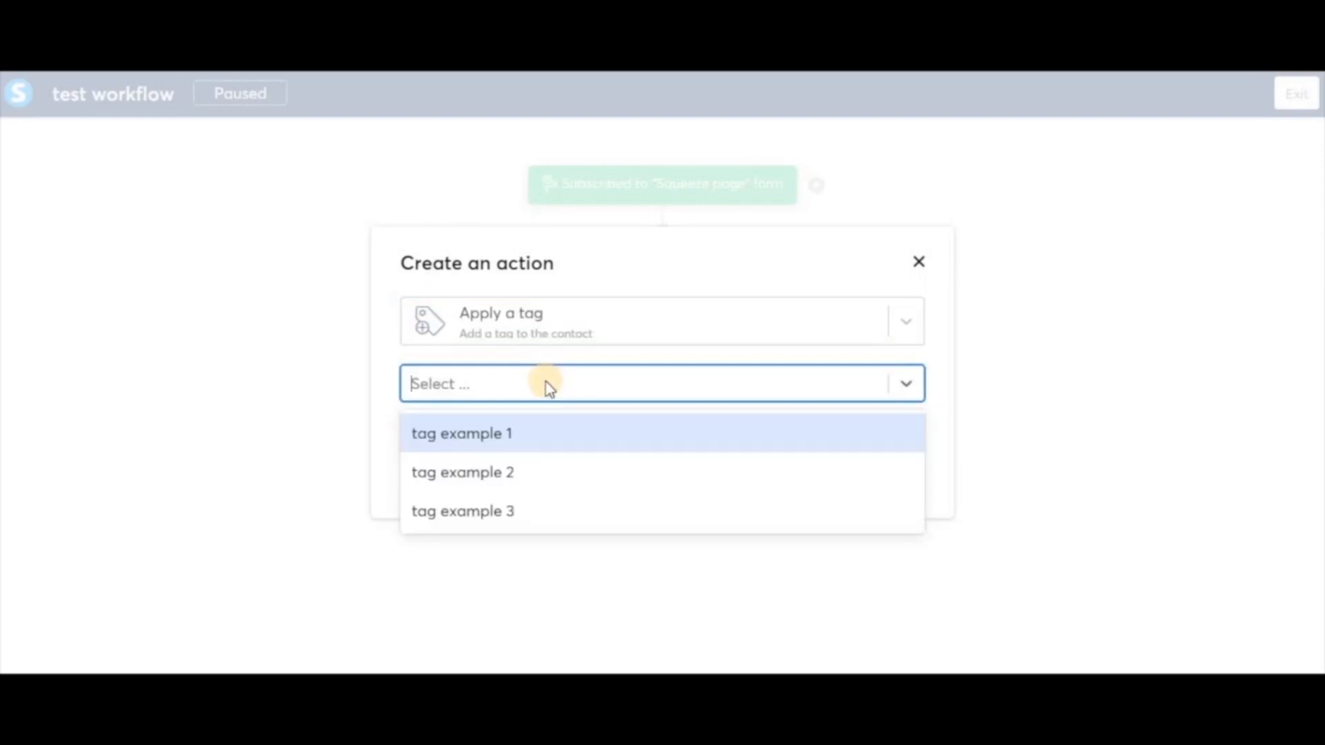
pyautogui.click(593, 435)
pyautogui.click(434, 437)
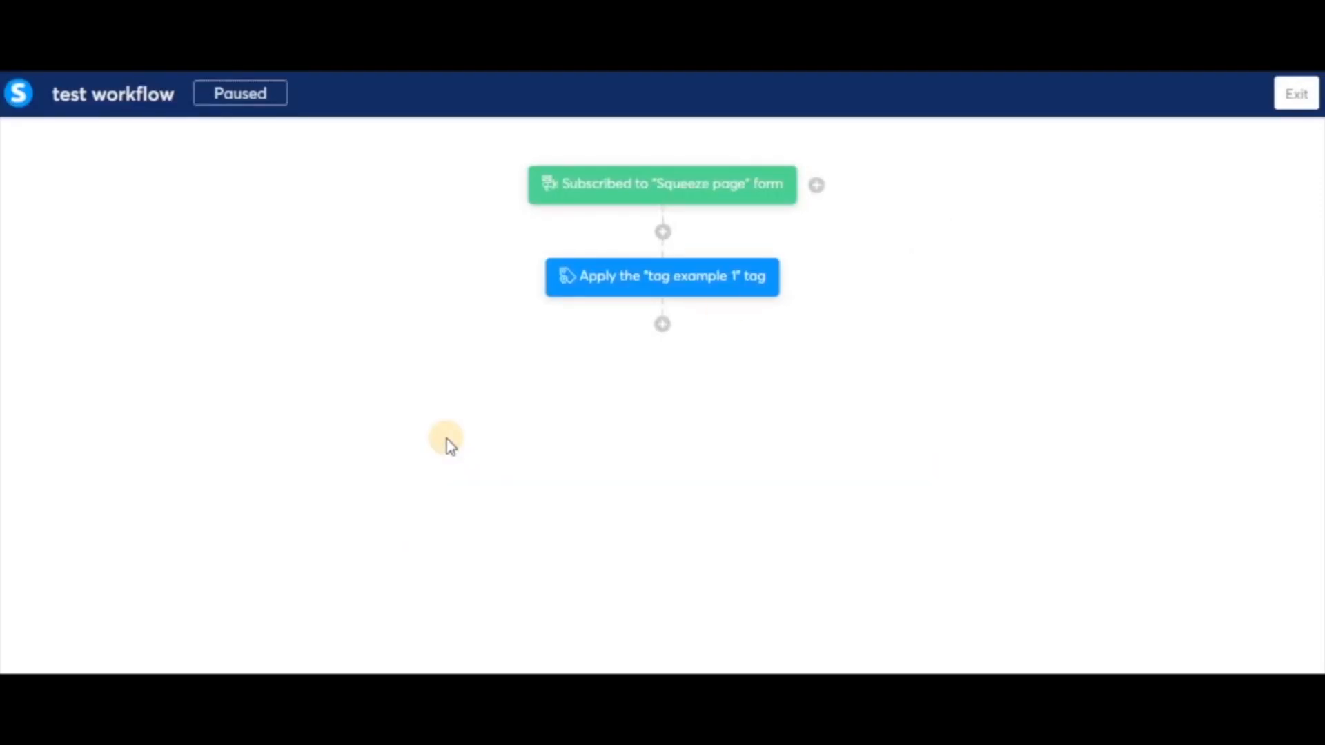
pyautogui.moveTo(711, 196)
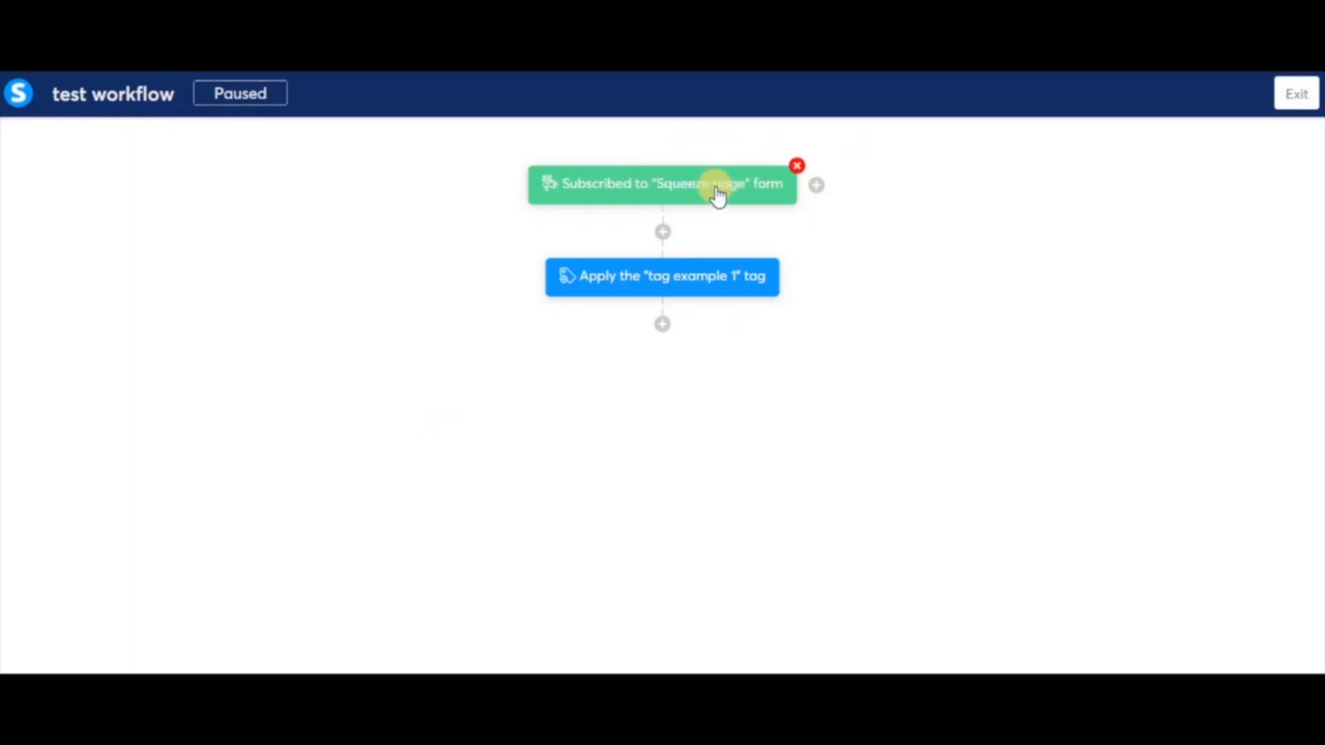
pyautogui.moveTo(701, 280)
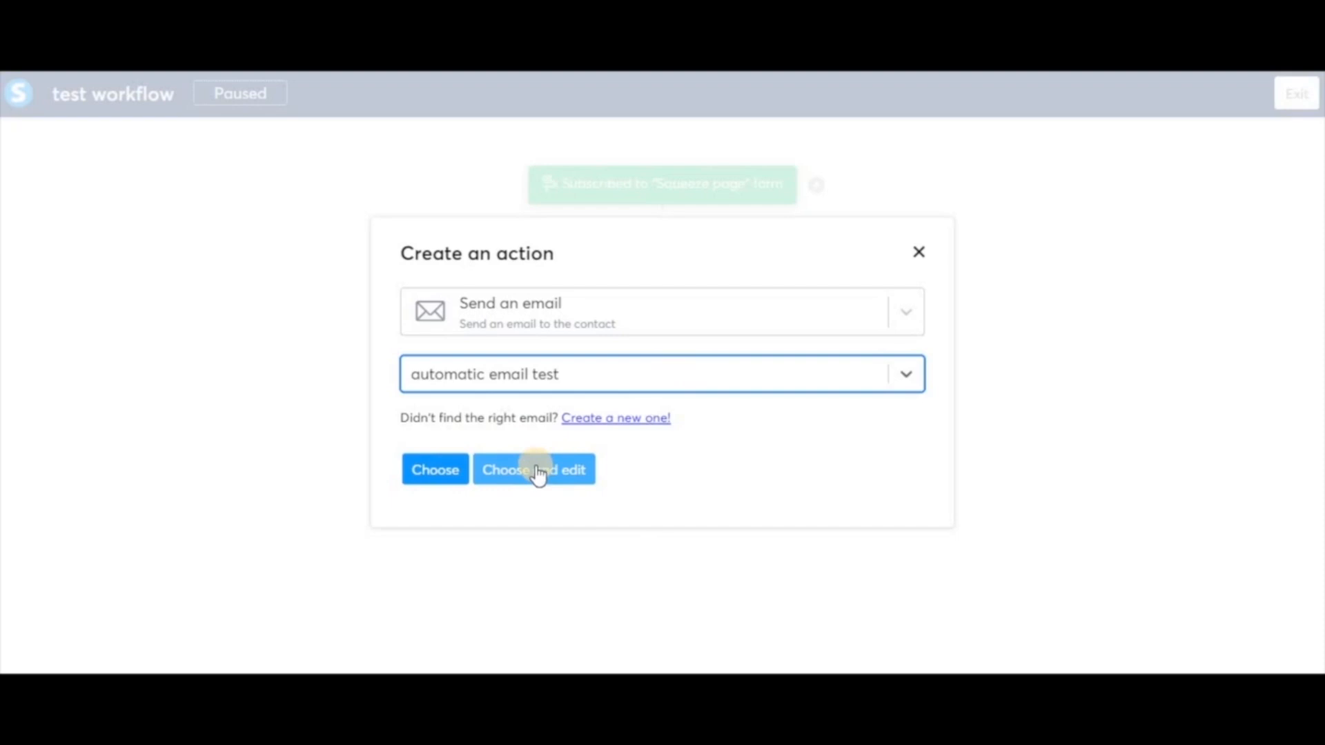
# Add the 'automatic email test' send-email step, followed by a 1-day wait
pyautogui.click(450, 470)
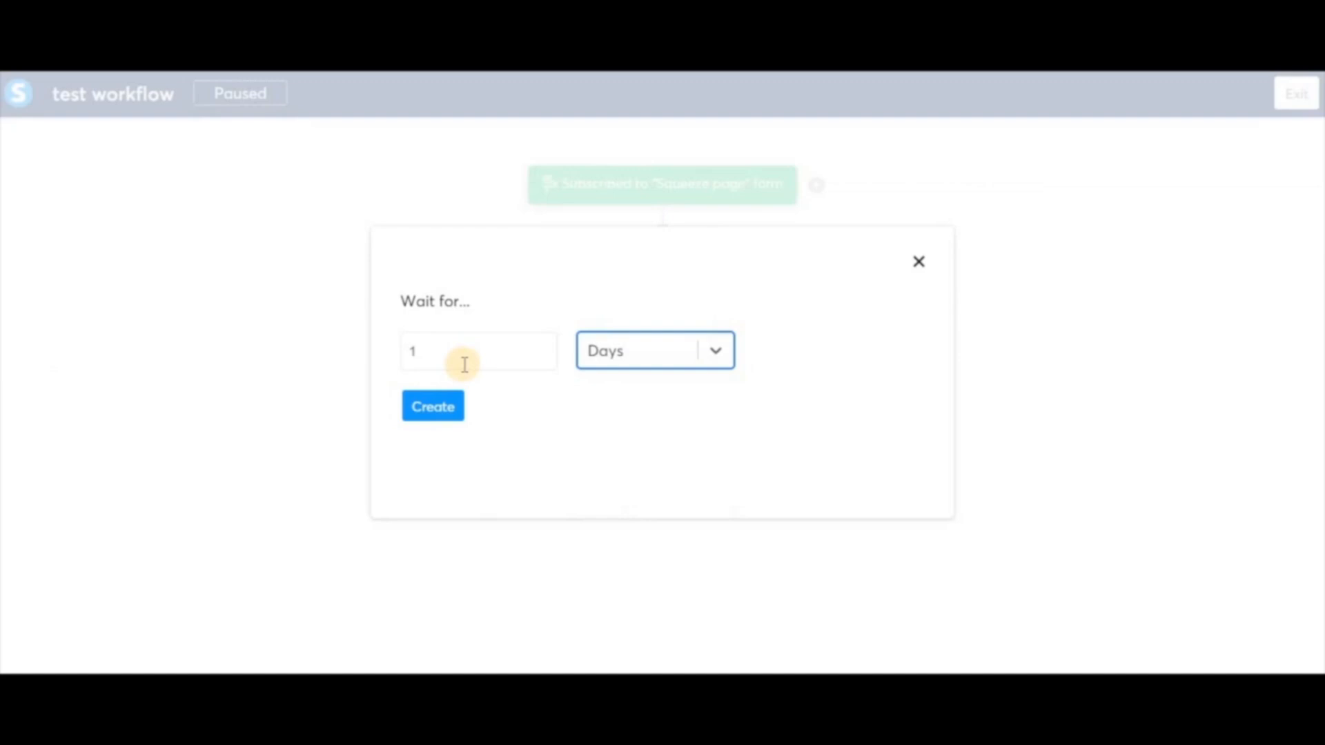
pyautogui.click(440, 412)
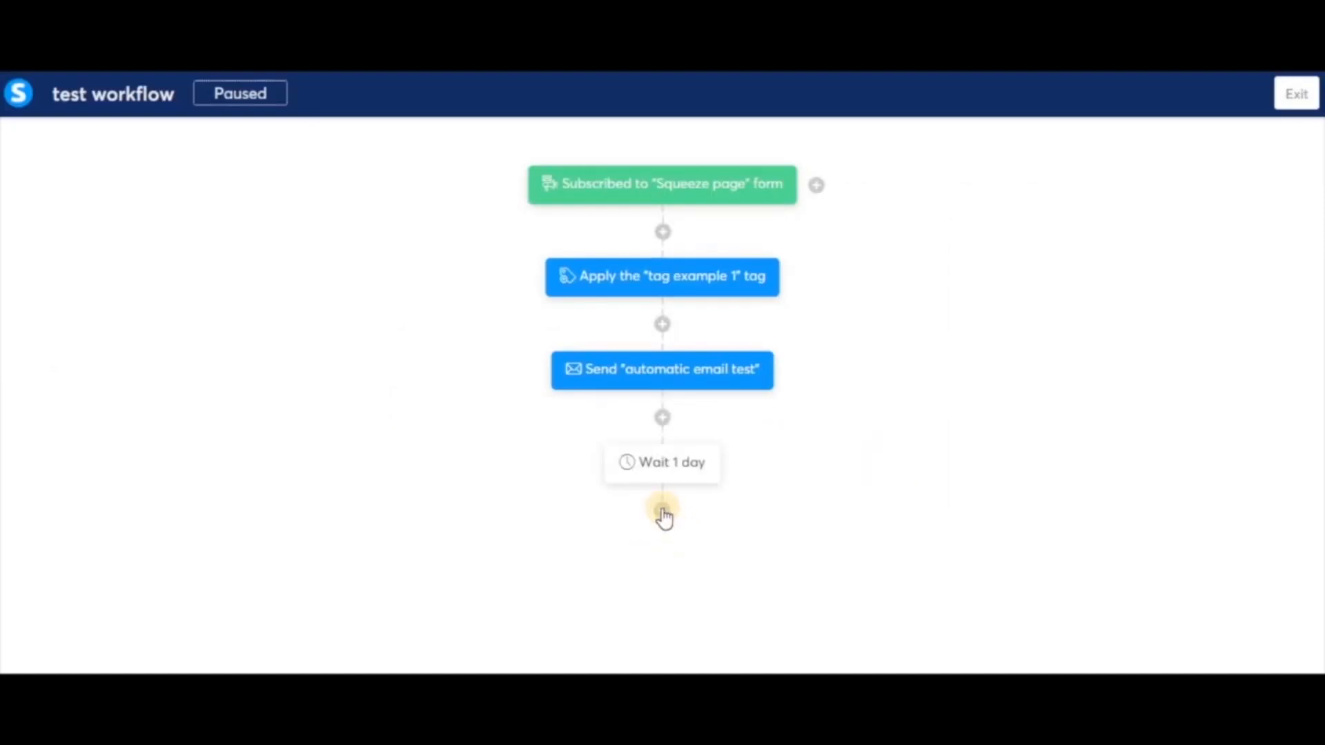
# Add a Subscribe to campaign action for 'test campaign' below the 1-day wait
pyautogui.click(662, 512)
pyautogui.click(550, 336)
pyautogui.click(725, 325)
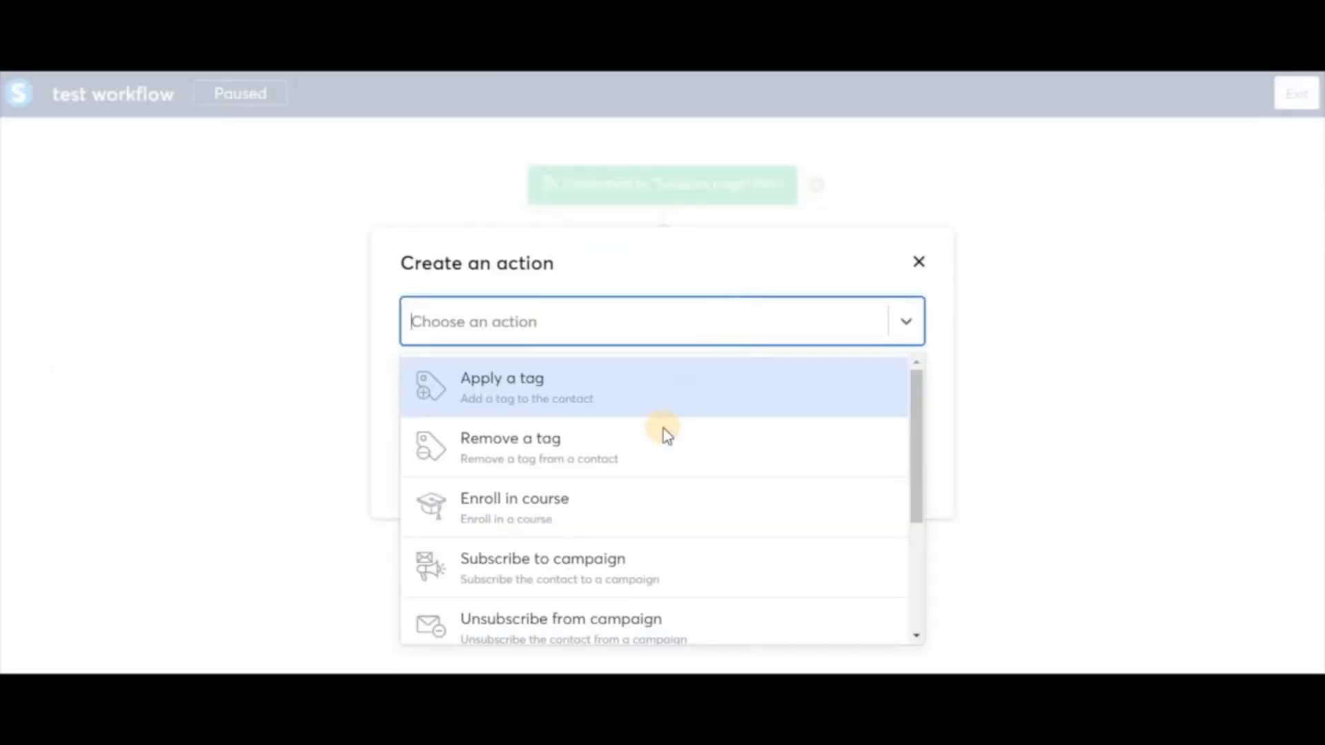
pyautogui.click(693, 568)
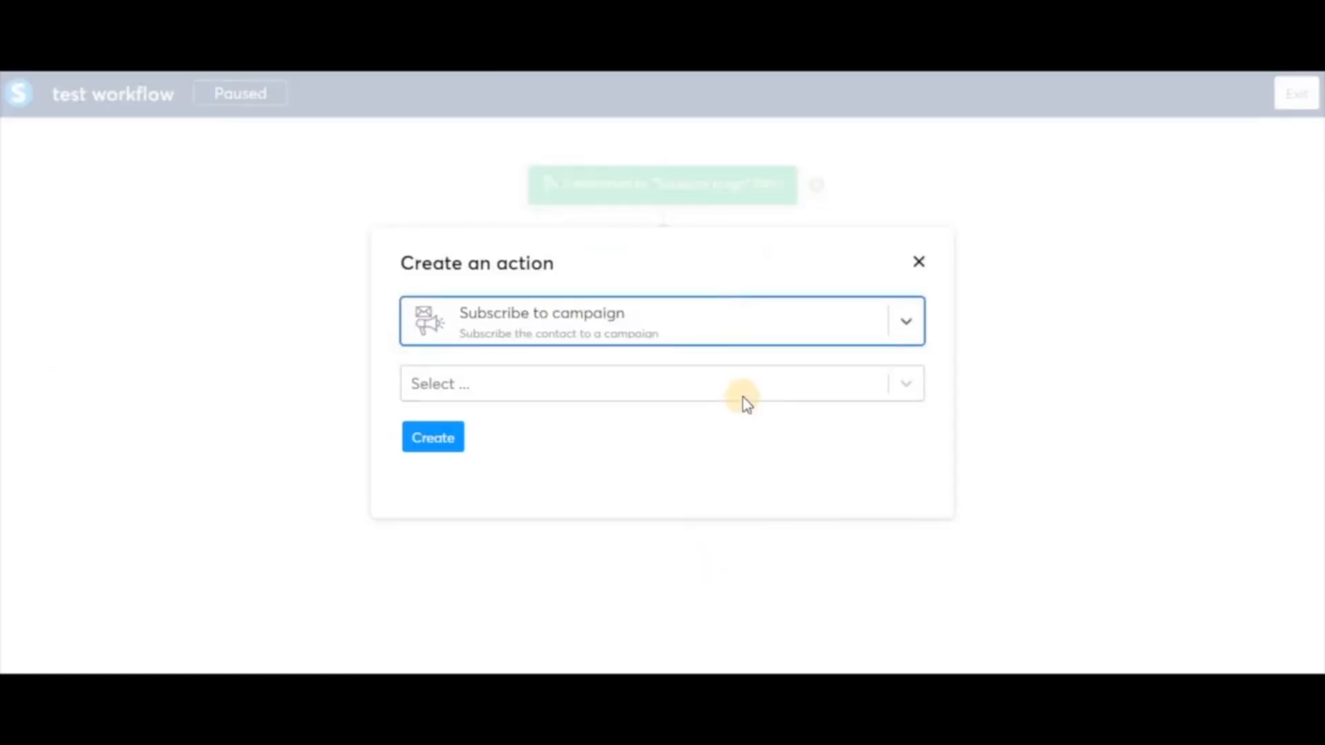
pyautogui.click(735, 387)
pyautogui.click(660, 441)
pyautogui.click(446, 438)
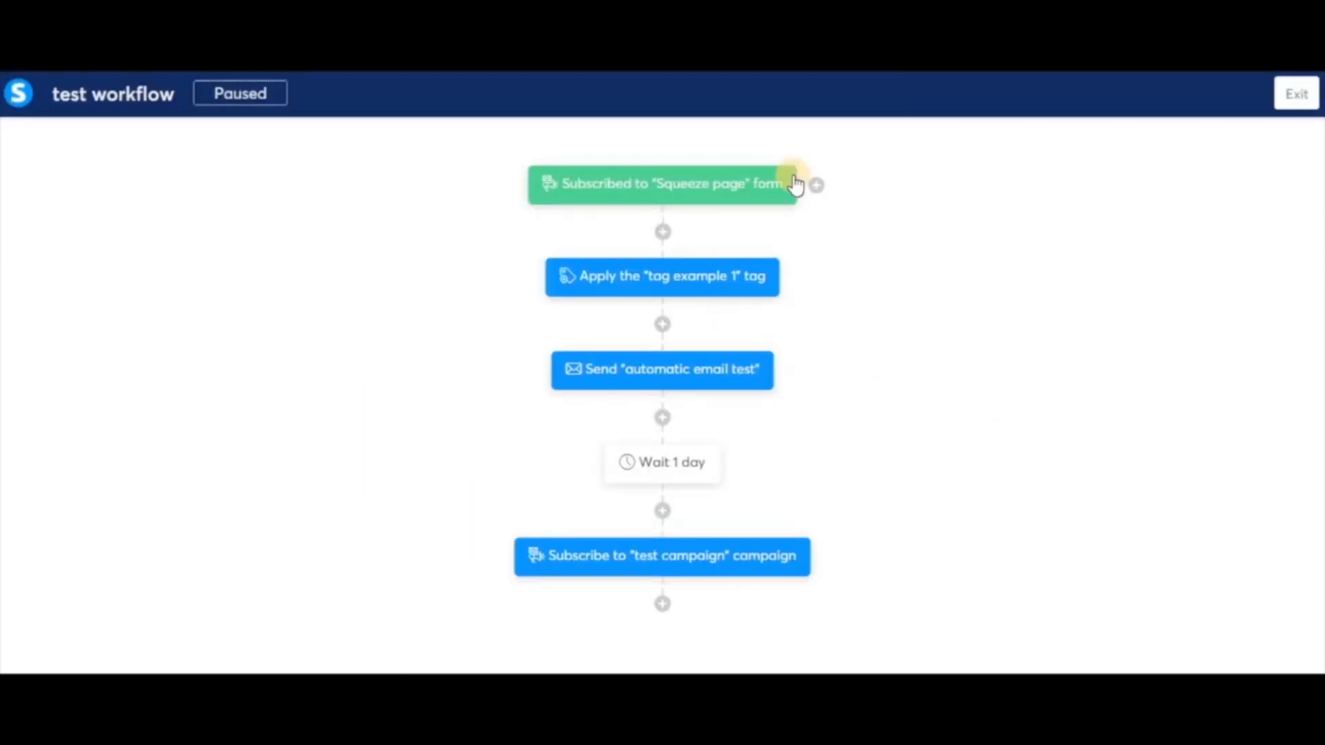
pyautogui.moveTo(752, 224)
pyautogui.moveTo(661, 467)
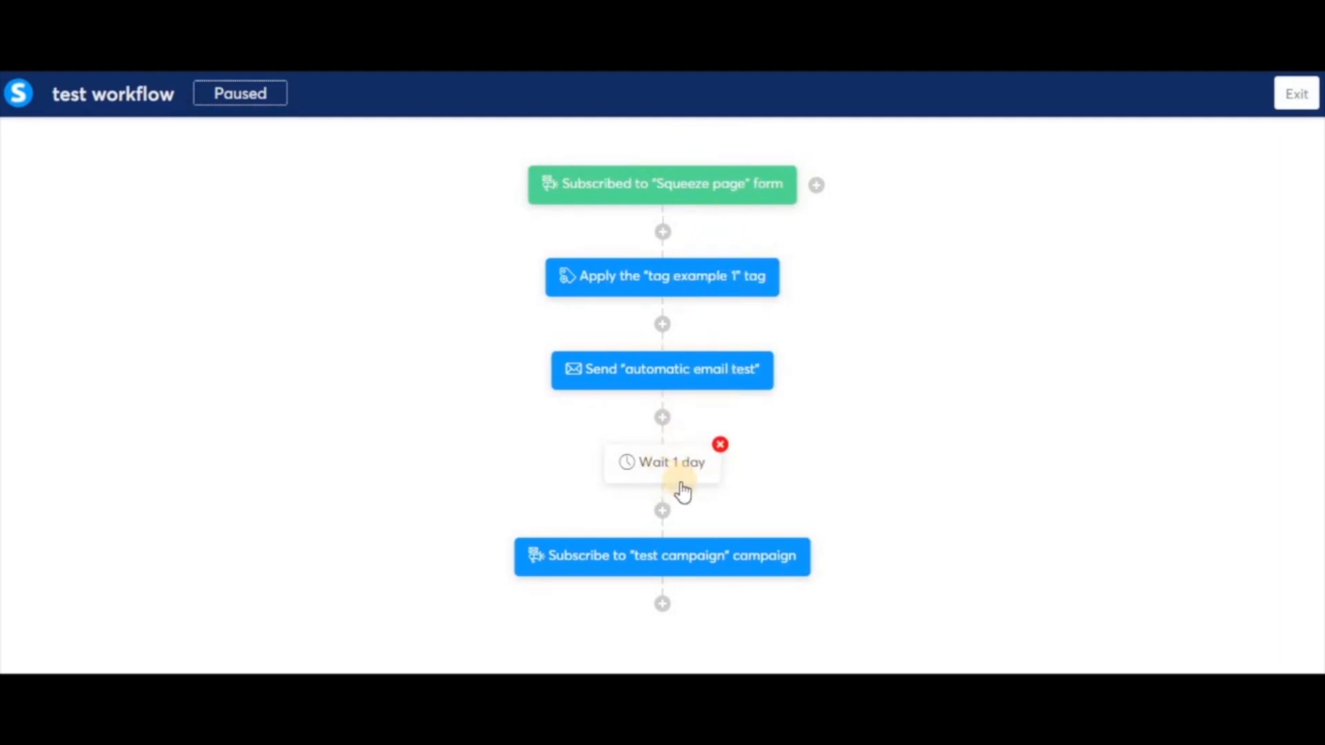
pyautogui.moveTo(711, 535)
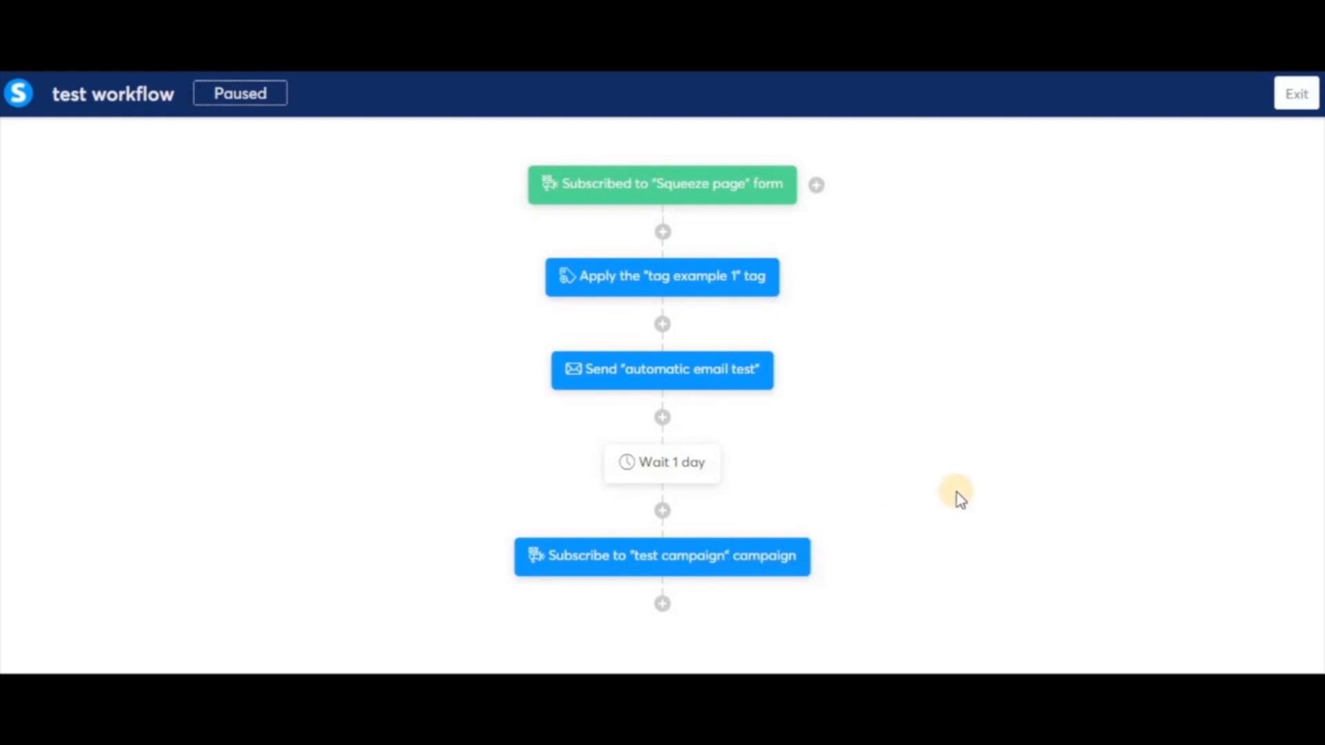
pyautogui.moveTo(711, 562)
# Add a 1-day wait below the campaign subscription step
pyautogui.click(662, 605)
pyautogui.click(547, 424)
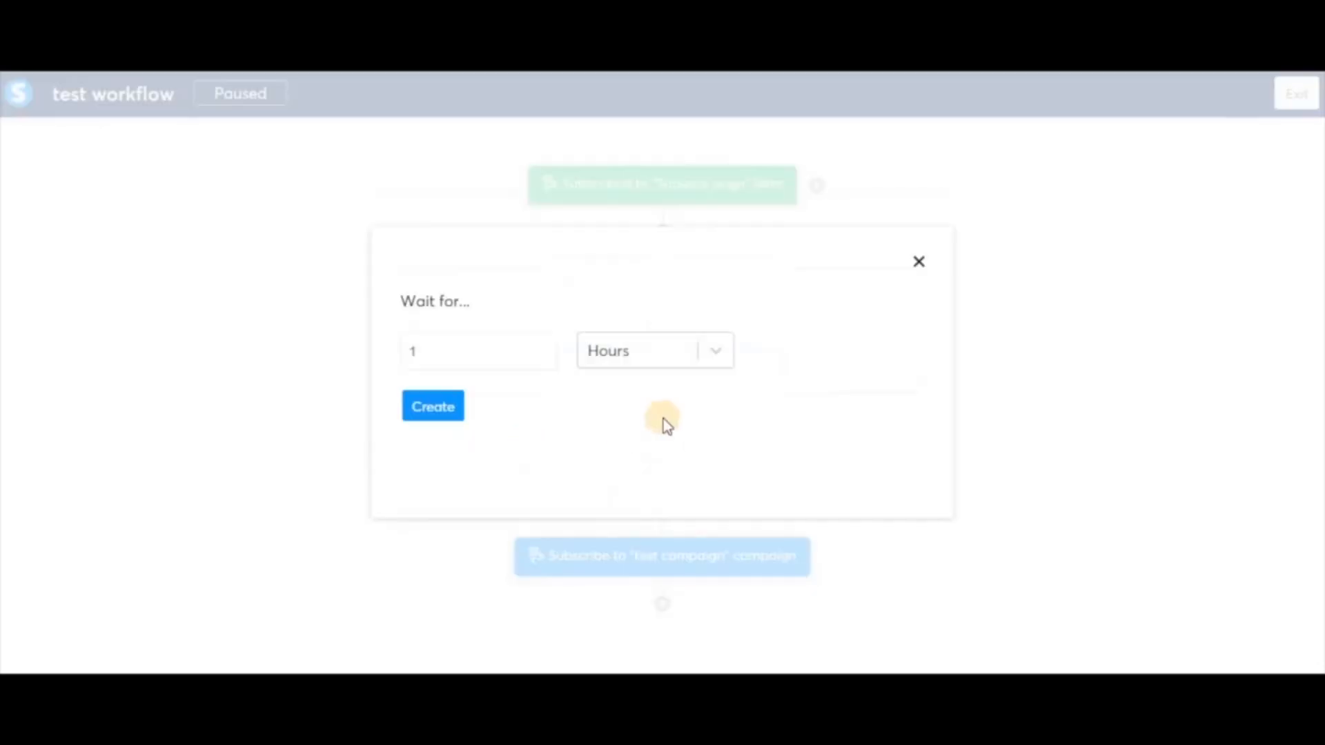
pyautogui.click(718, 352)
pyautogui.click(664, 400)
pyautogui.click(445, 411)
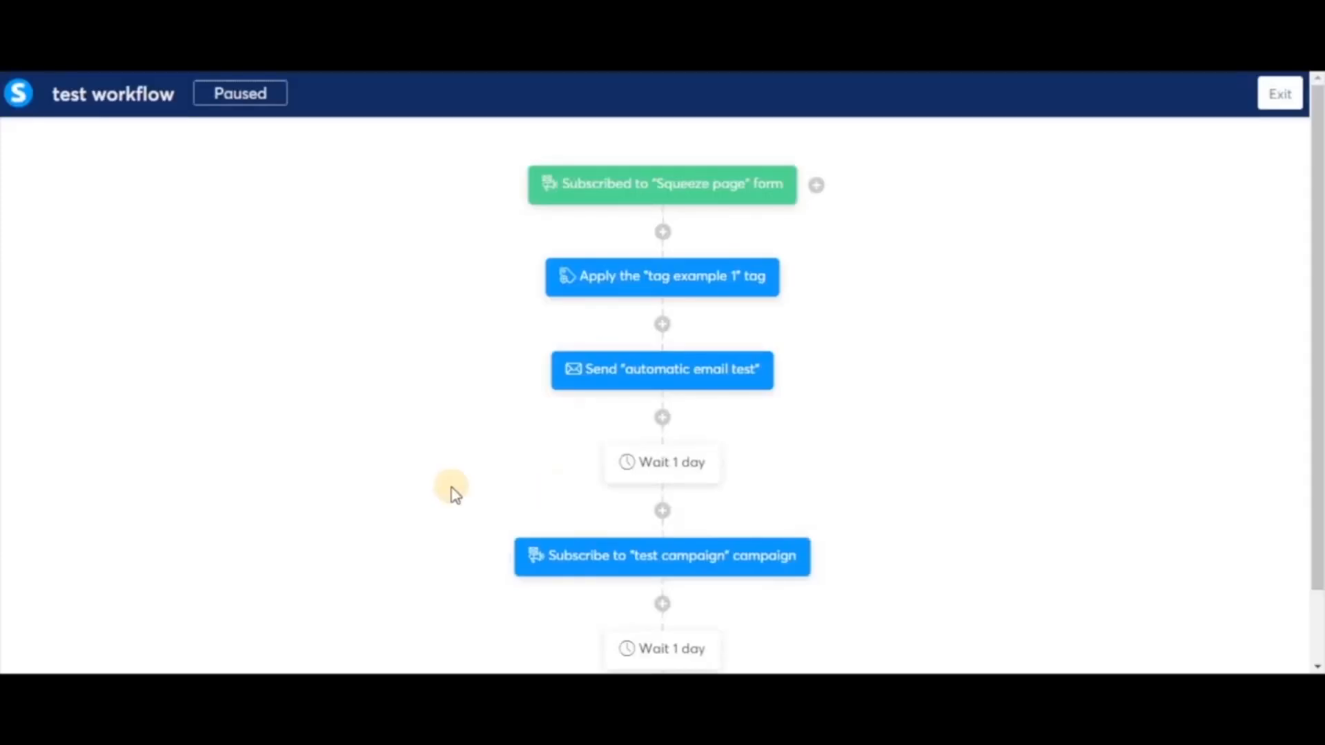
pyautogui.scroll(-2, 452, 488)
# Create a decision checking whether the contact is tagged with 'tag example 2'
pyautogui.click(663, 614)
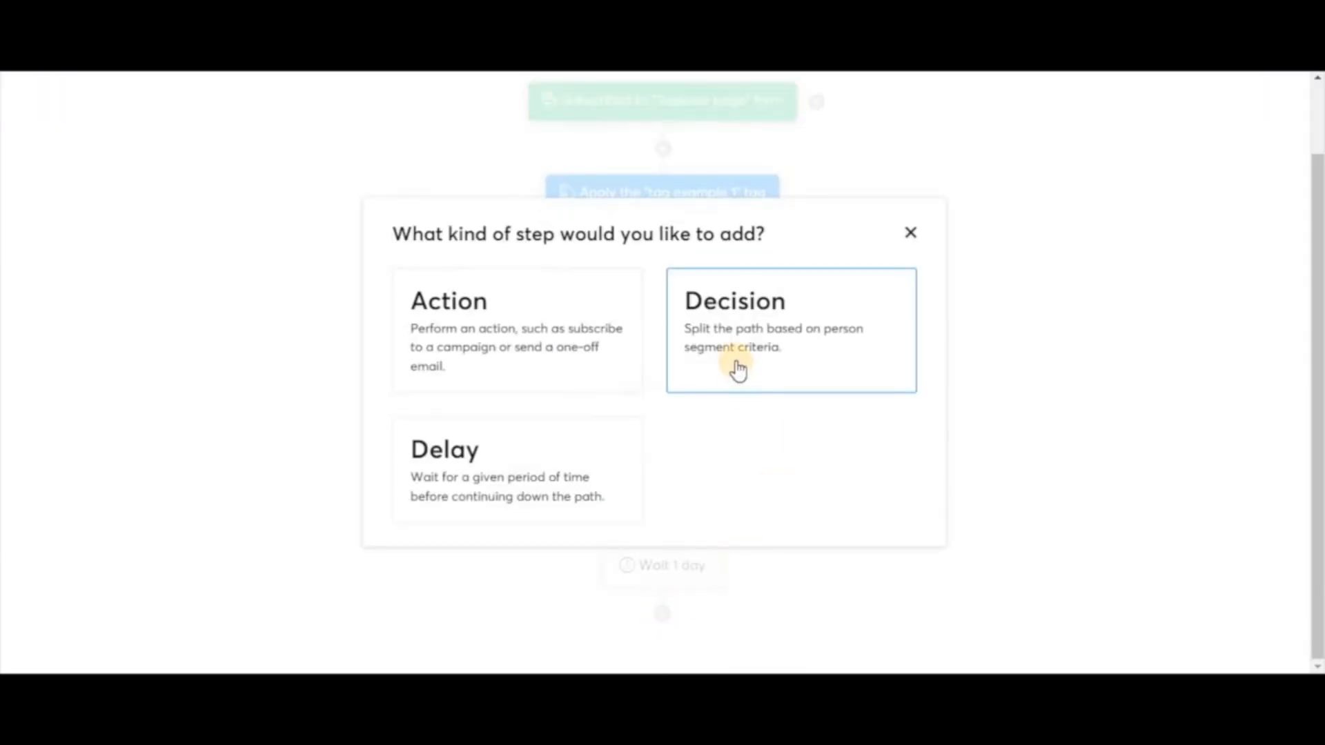
pyautogui.press('Escape')
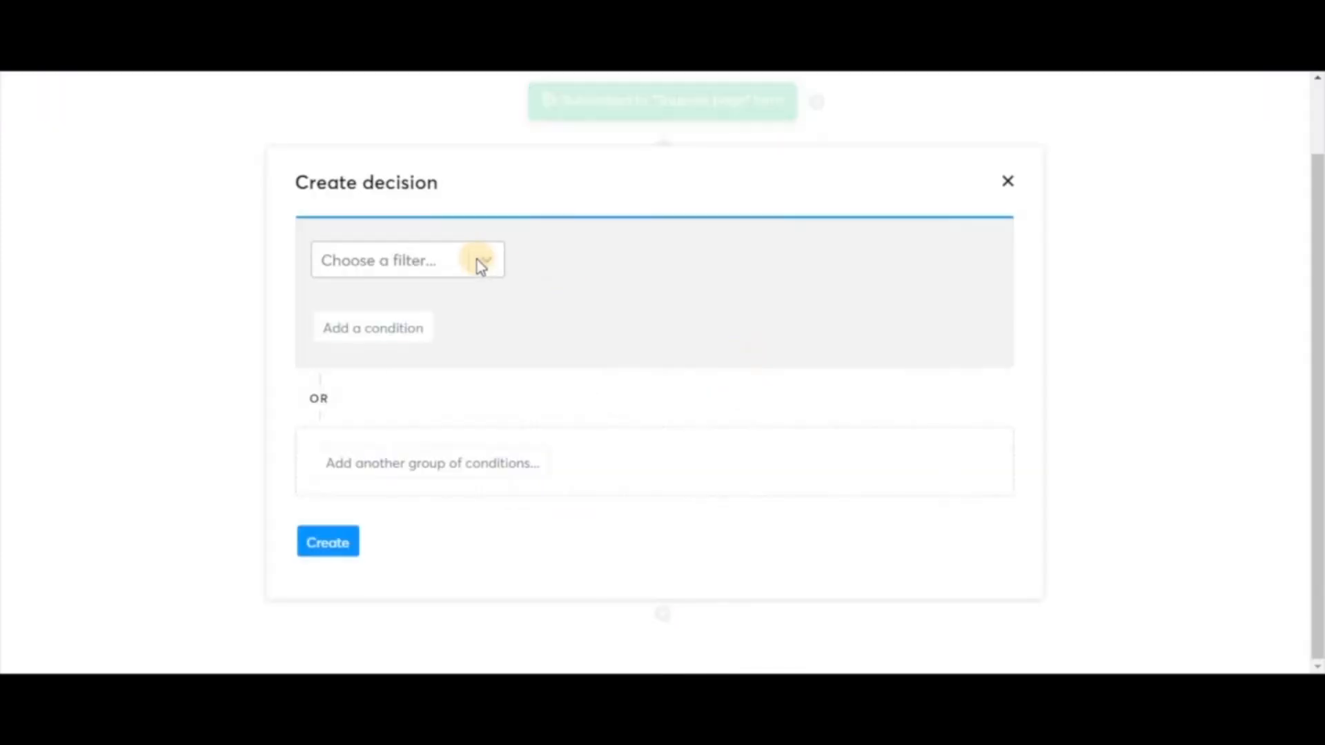
pyautogui.click(478, 260)
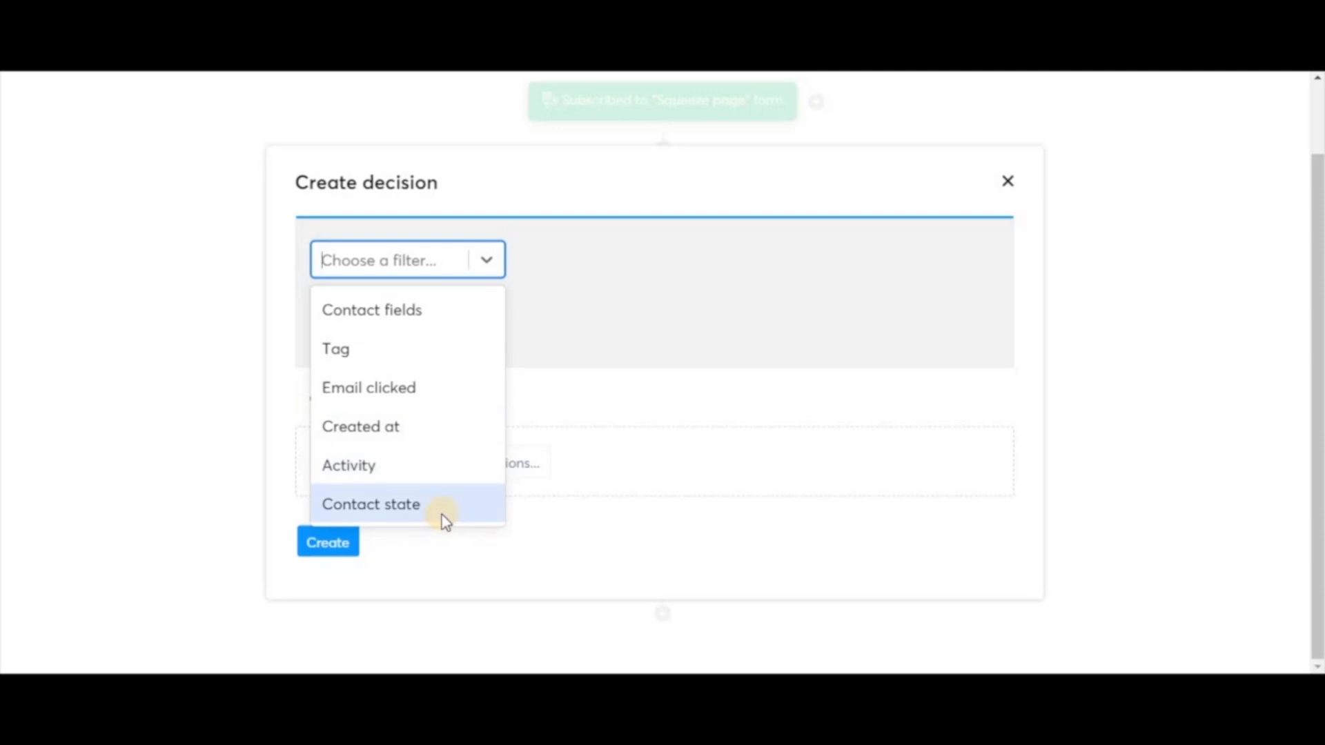
pyautogui.click(389, 358)
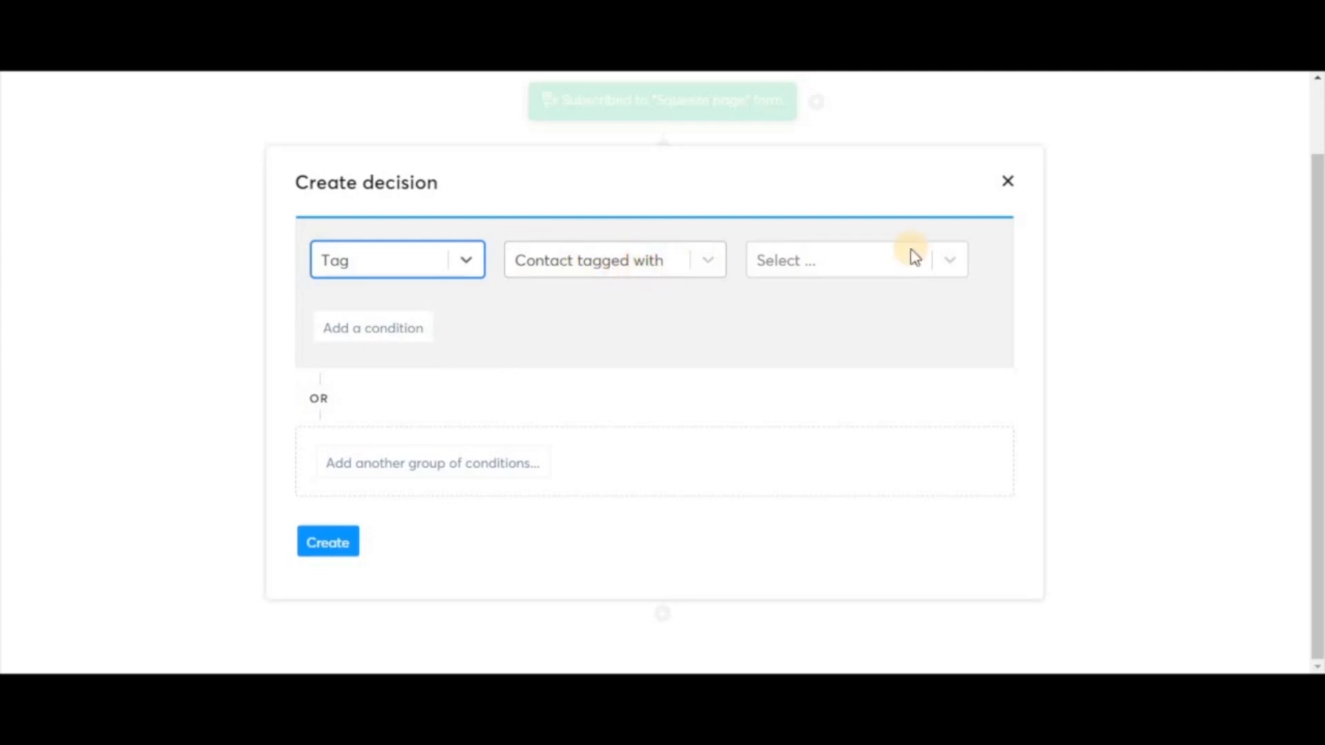
pyautogui.click(960, 260)
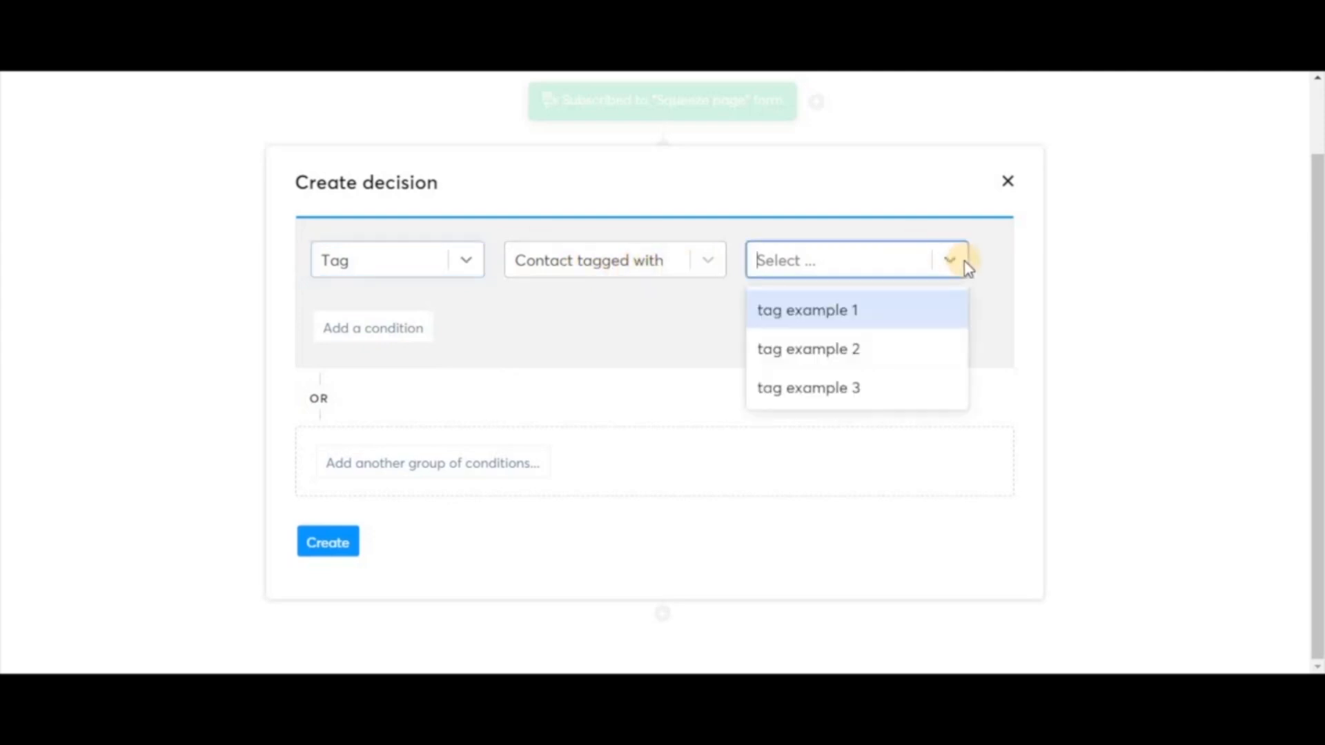
pyautogui.click(876, 358)
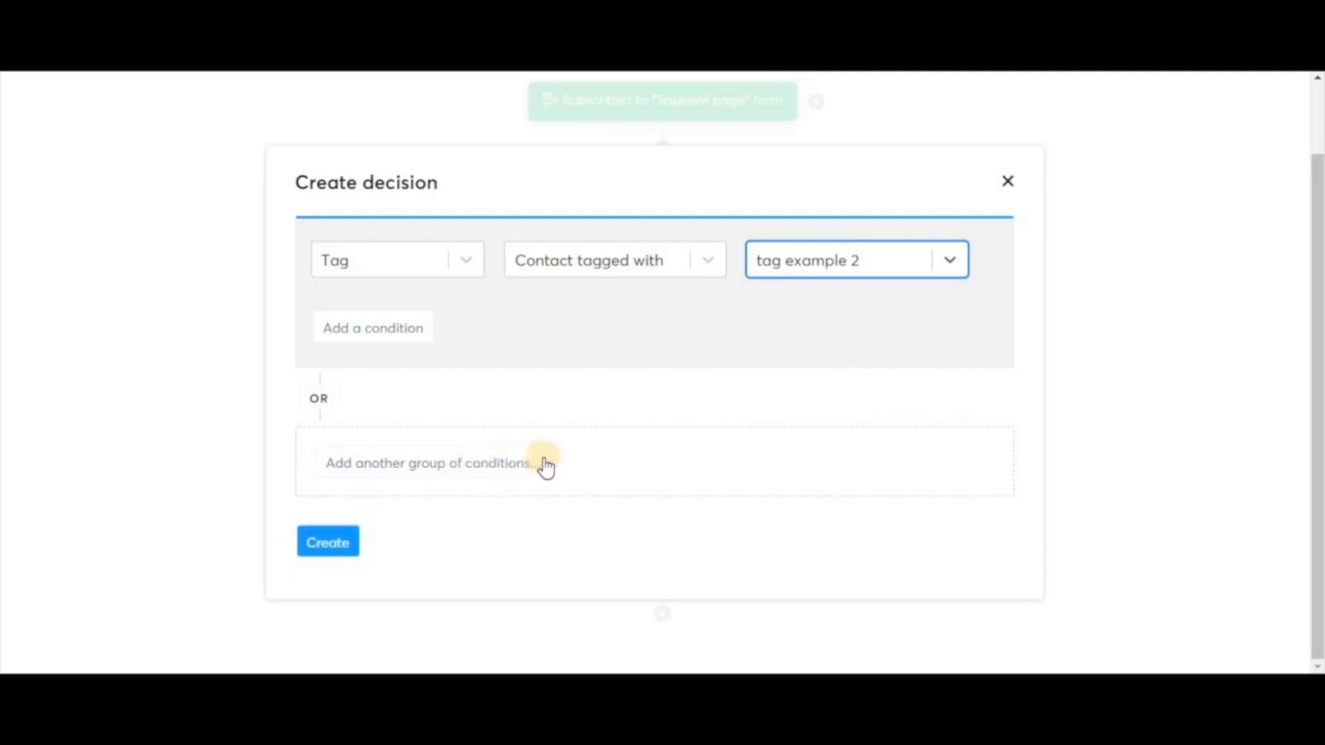
pyautogui.click(337, 545)
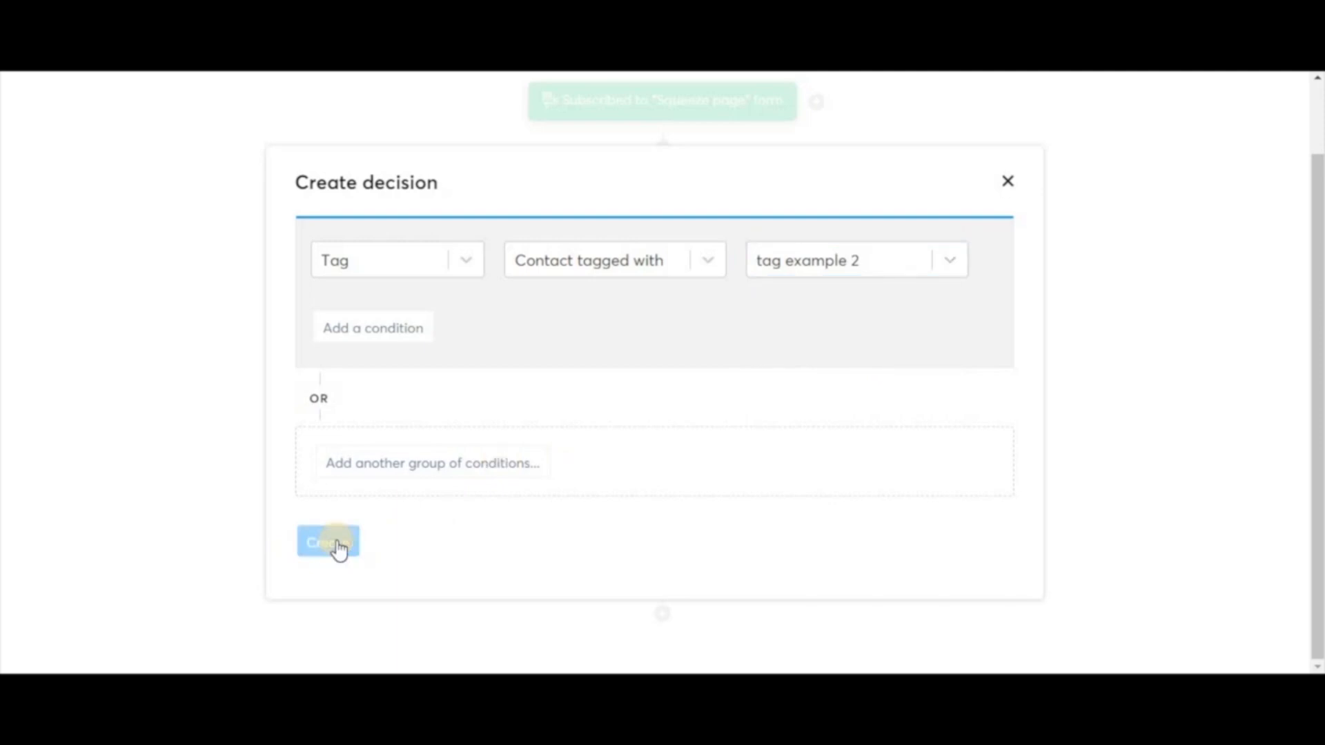
# Scroll down to see the new decision's empty Yes and No branches
pyautogui.scroll(-4, 414, 547)
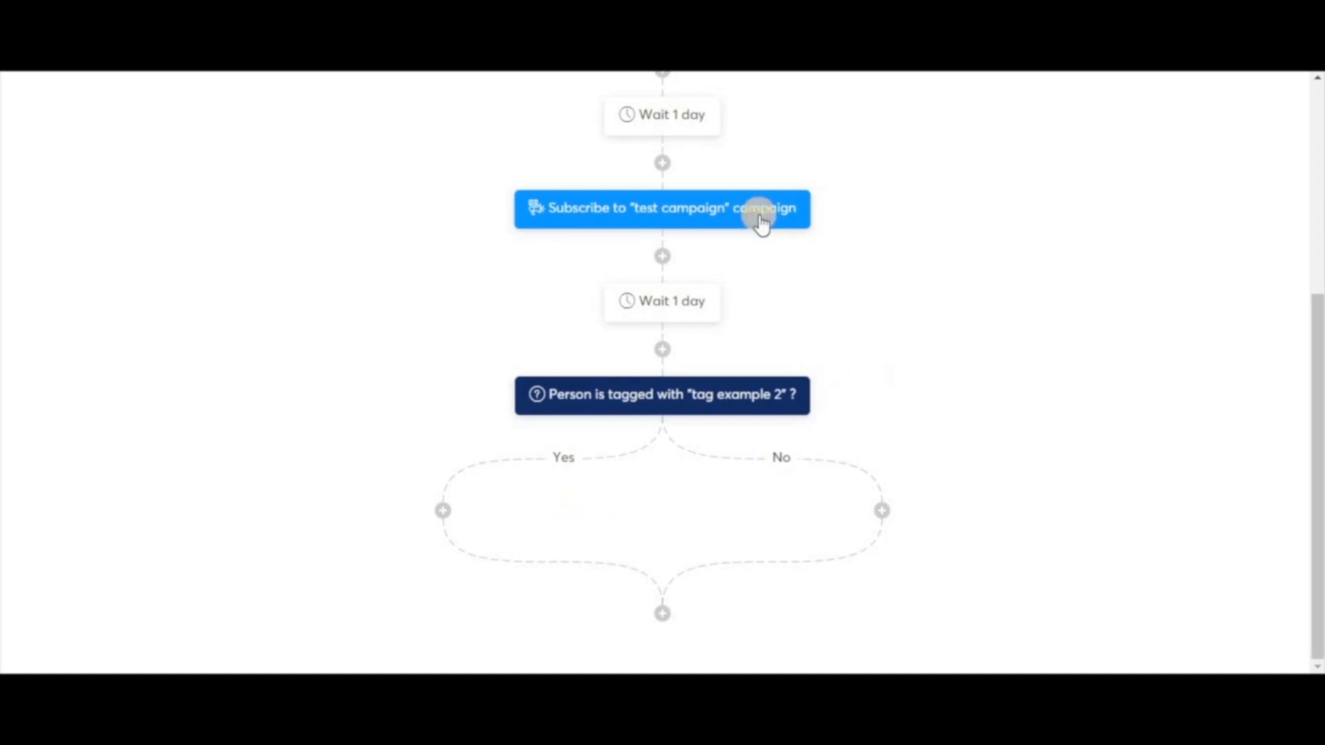
# On the Yes branch, unsubscribe contacts from 'test campaign'
pyautogui.click(444, 511)
pyautogui.click(533, 367)
pyautogui.click(685, 330)
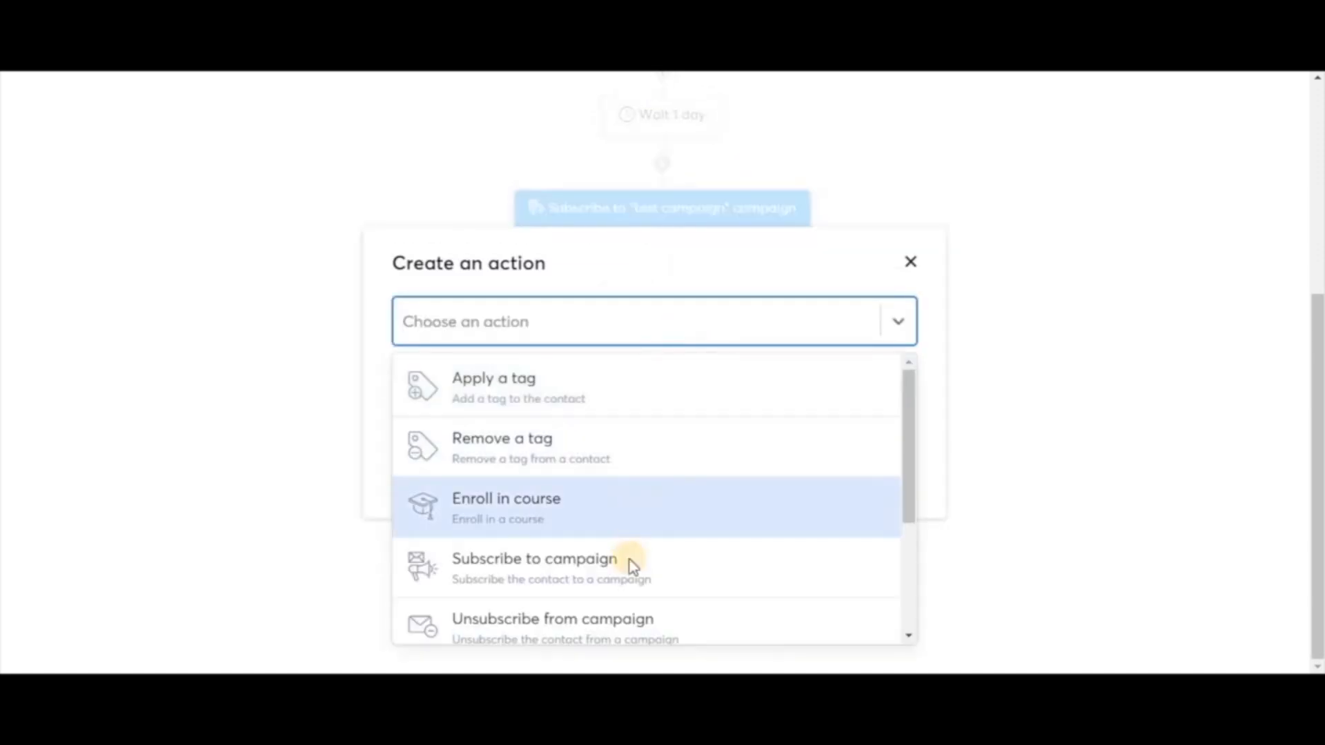
pyautogui.click(601, 614)
pyautogui.click(718, 391)
pyautogui.click(612, 434)
pyautogui.click(437, 452)
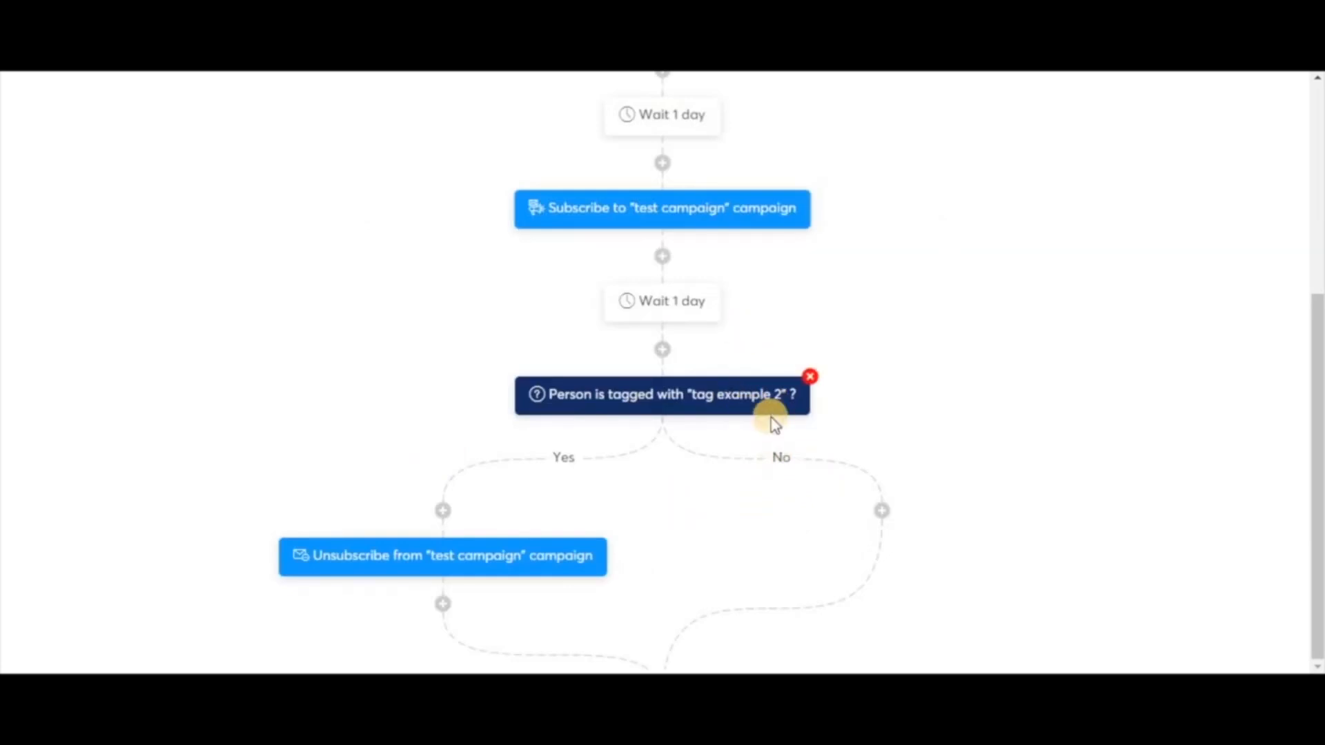
# On the No branch, add a 1-day wait
pyautogui.click(882, 510)
pyautogui.click(541, 472)
pyautogui.click(708, 352)
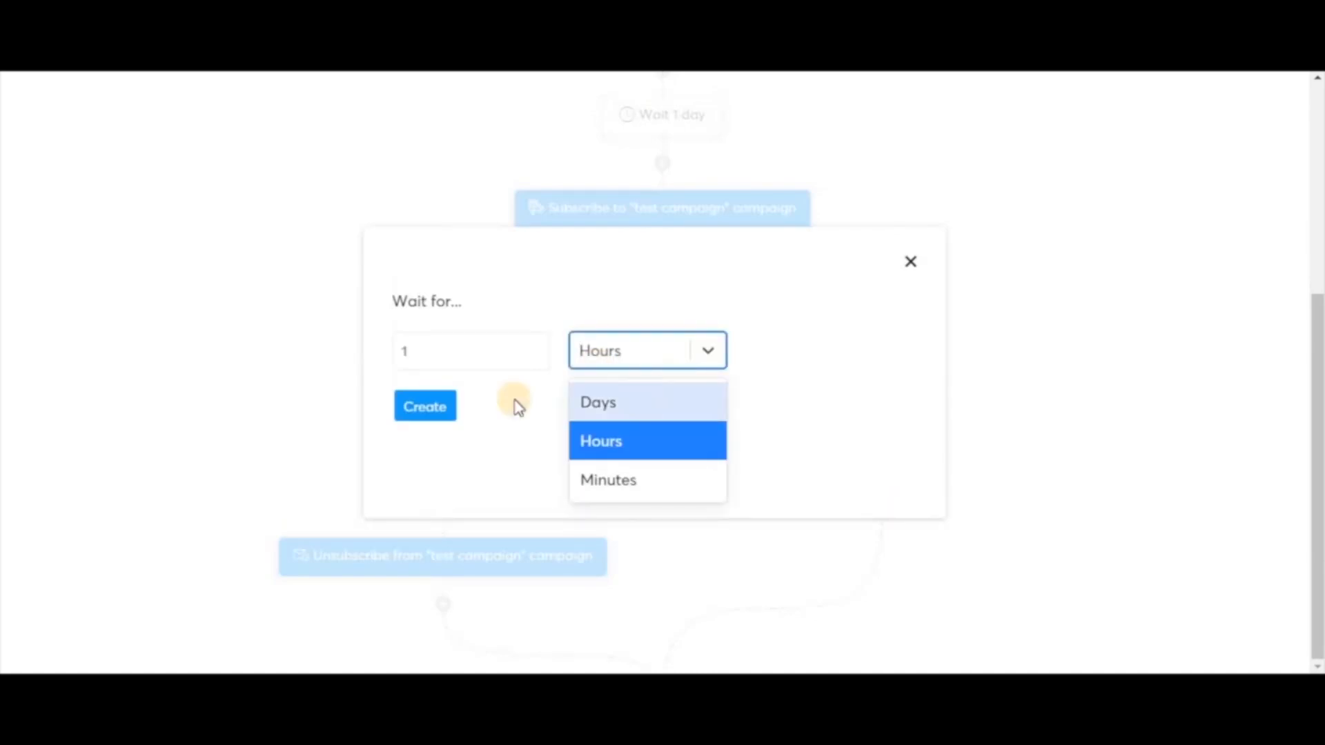
pyautogui.click(640, 402)
pyautogui.click(438, 407)
pyautogui.scroll(-1, 688, 497)
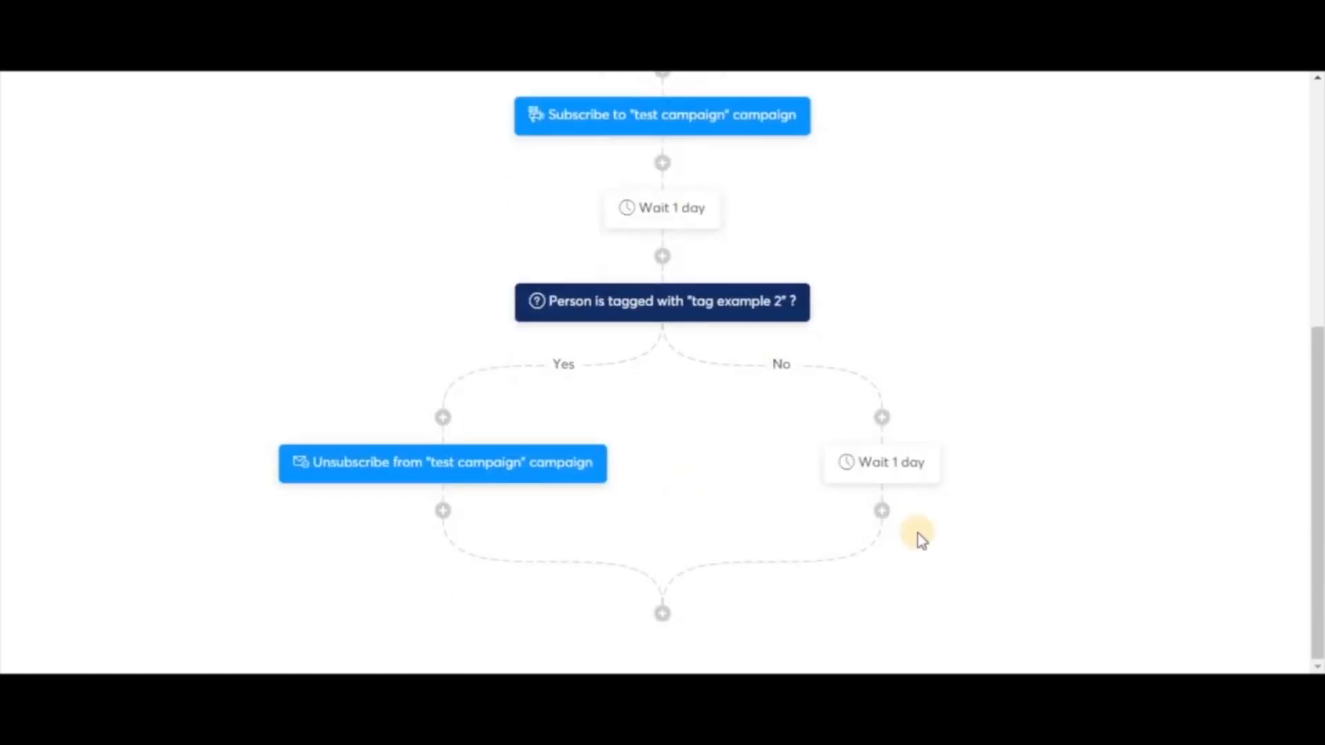
# After the No-branch wait, add another decision checking for 'tag example 2'
pyautogui.click(882, 512)
pyautogui.click(787, 343)
pyautogui.click(485, 260)
pyautogui.click(387, 350)
pyautogui.click(863, 271)
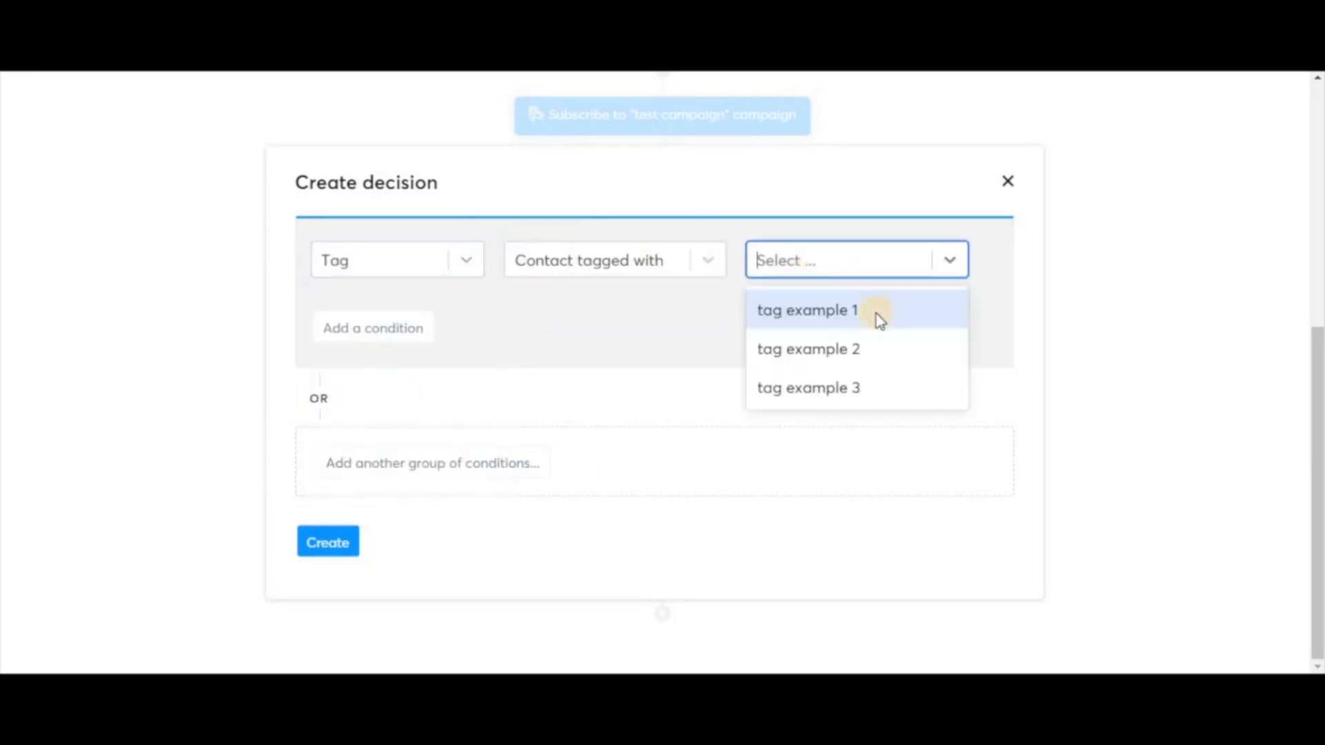
pyautogui.click(856, 348)
pyautogui.click(322, 549)
# On the nested decision's Yes branch, unsubscribe contacts from 'test campaign'
pyautogui.scroll(-1, 234, 485)
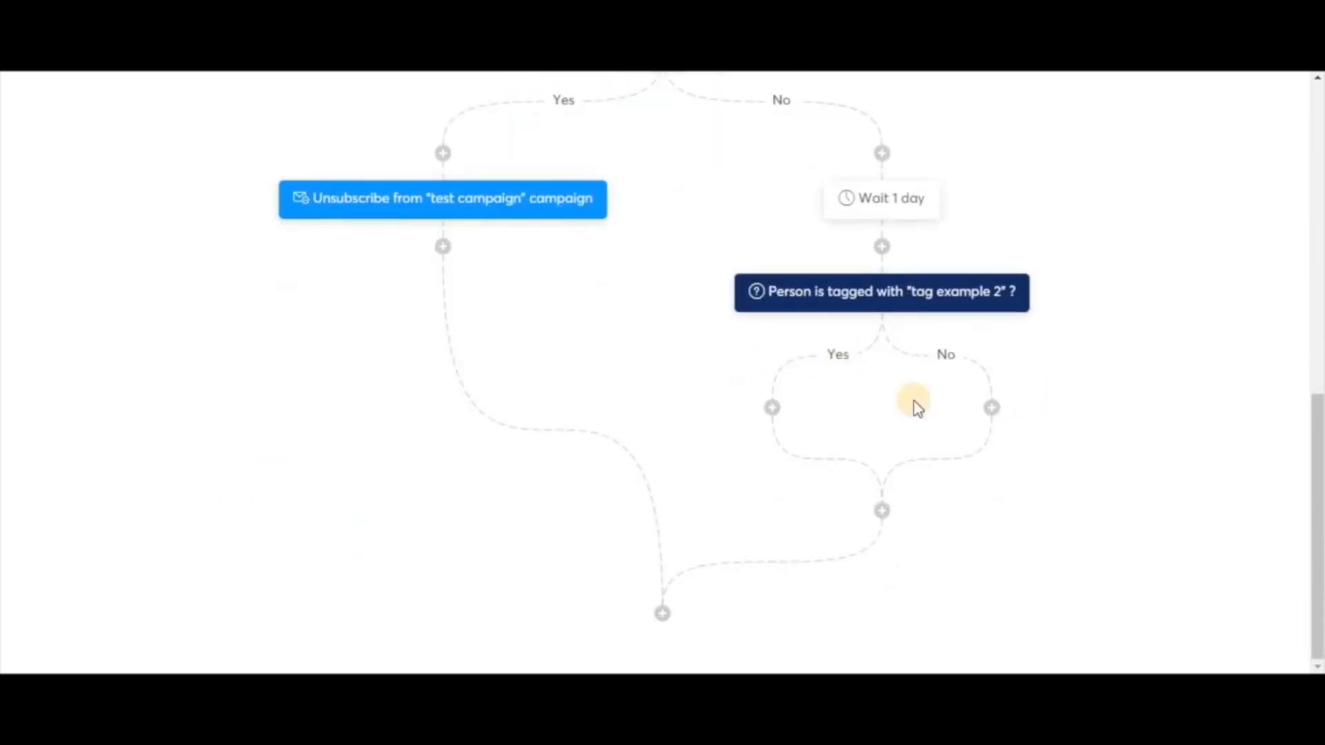
pyautogui.click(773, 407)
pyautogui.click(576, 343)
pyautogui.click(587, 342)
pyautogui.click(636, 617)
pyautogui.click(692, 379)
pyautogui.click(489, 442)
pyautogui.click(422, 439)
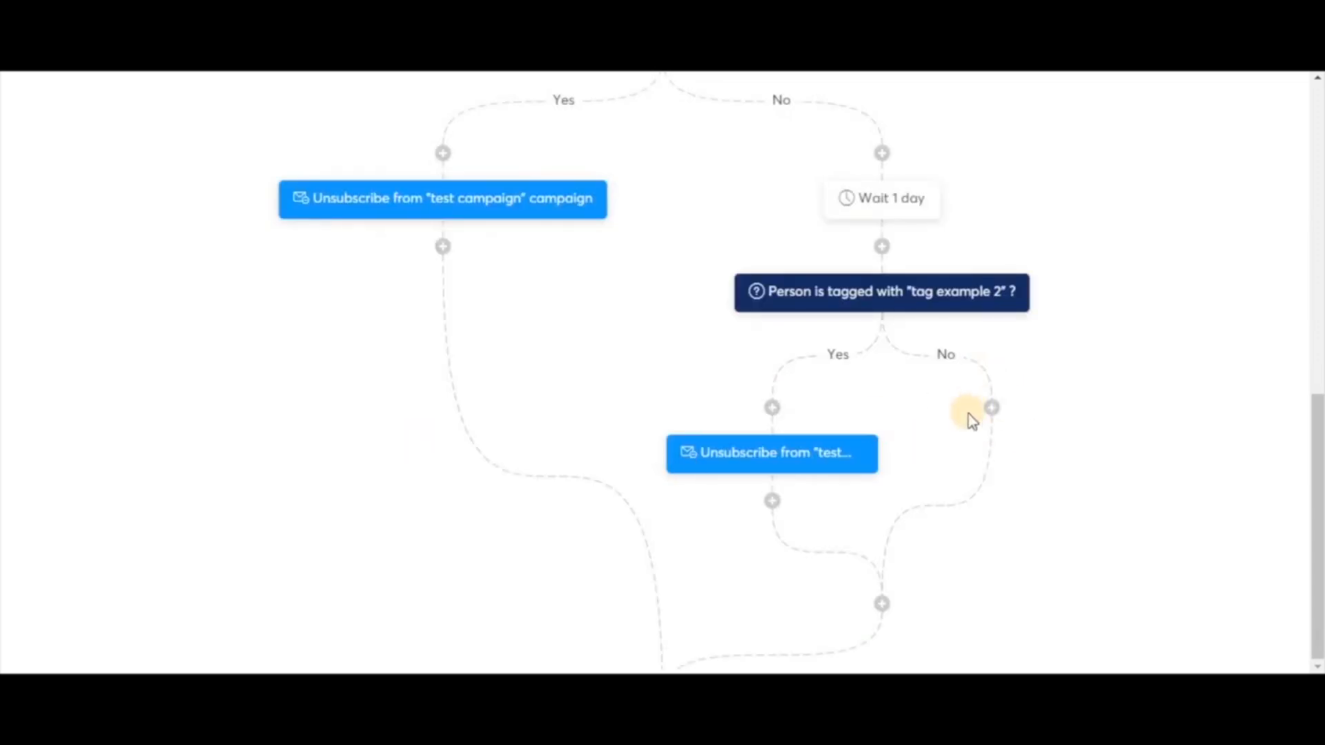
# On the nested No branch, add a 1-day wait
pyautogui.click(992, 408)
pyautogui.click(503, 452)
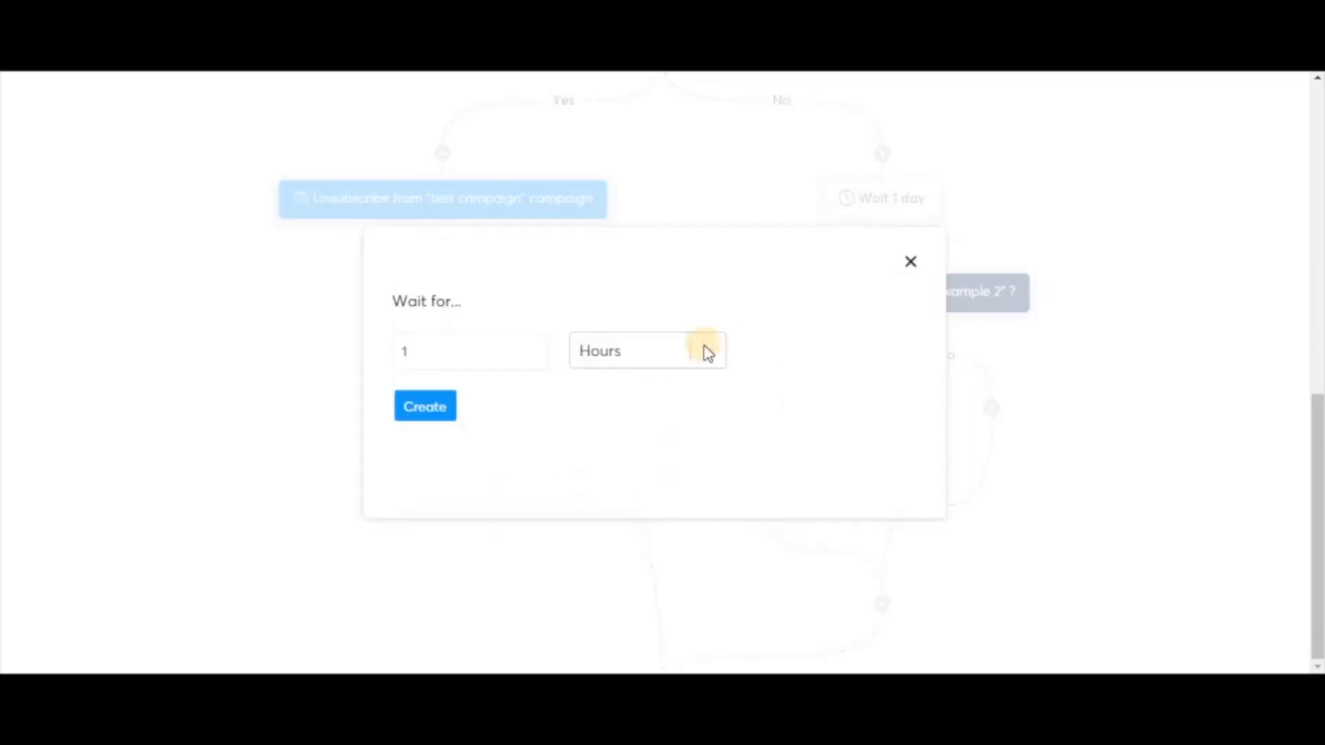
pyautogui.click(702, 354)
pyautogui.click(628, 403)
pyautogui.click(433, 414)
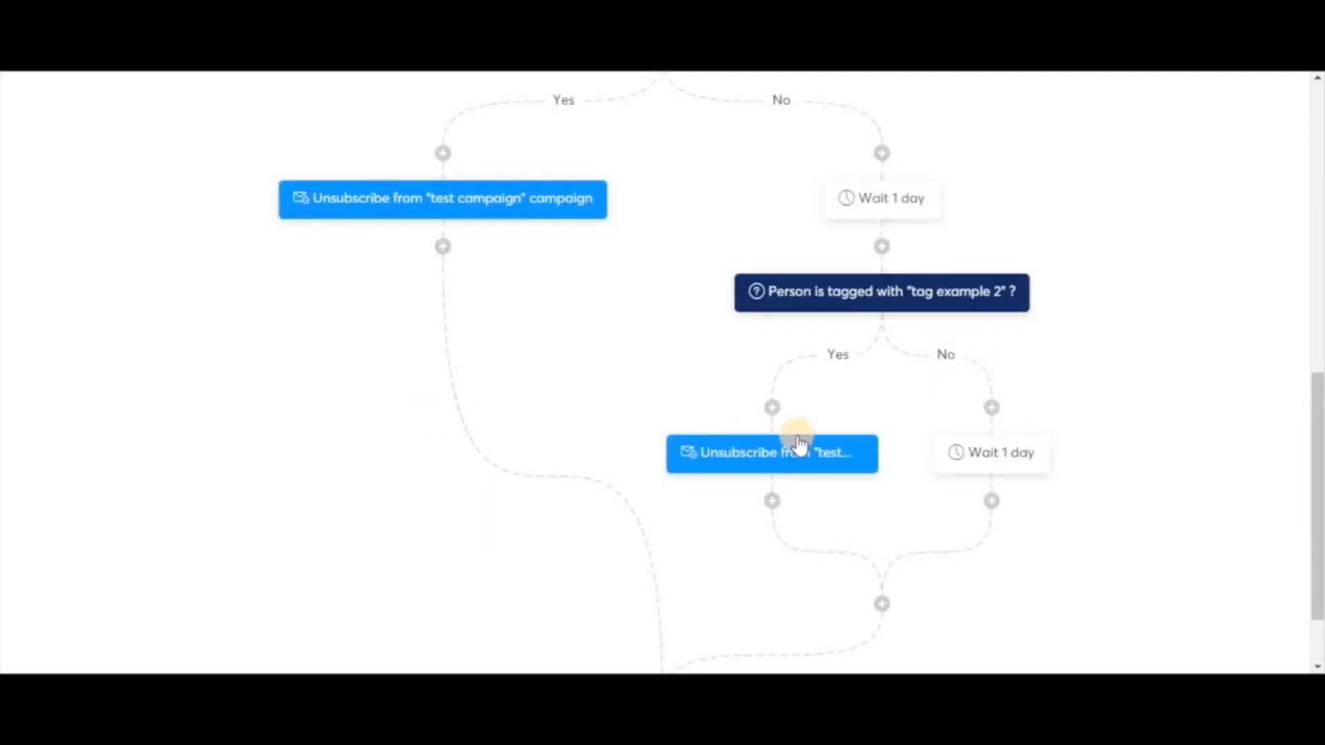
pyautogui.scroll(-1, 898, 428)
# After that wait, unsubscribe contacts from 'test campaign'
pyautogui.click(991, 408)
pyautogui.click(504, 324)
pyautogui.click(544, 320)
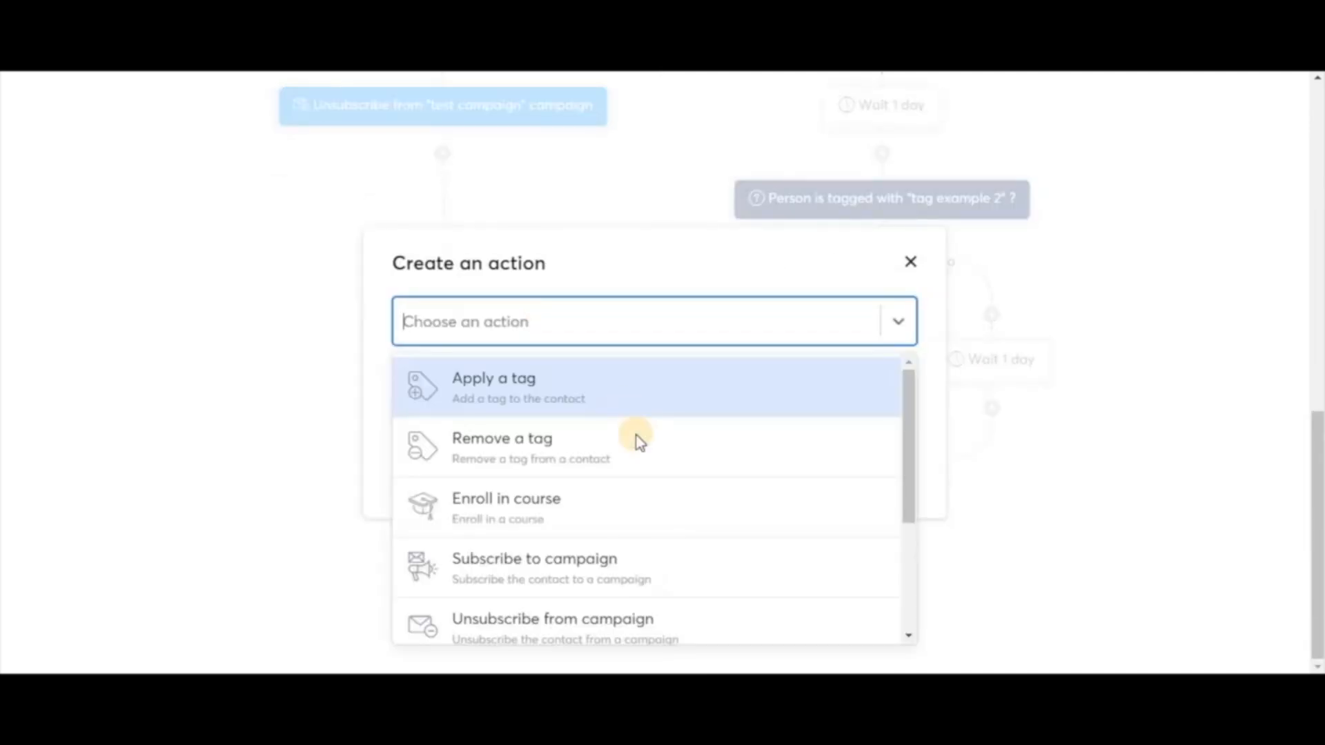
pyautogui.click(574, 616)
pyautogui.click(586, 387)
pyautogui.click(520, 428)
pyautogui.click(438, 437)
# Finish the No branch by sending the 'automatic email test' email
pyautogui.click(992, 504)
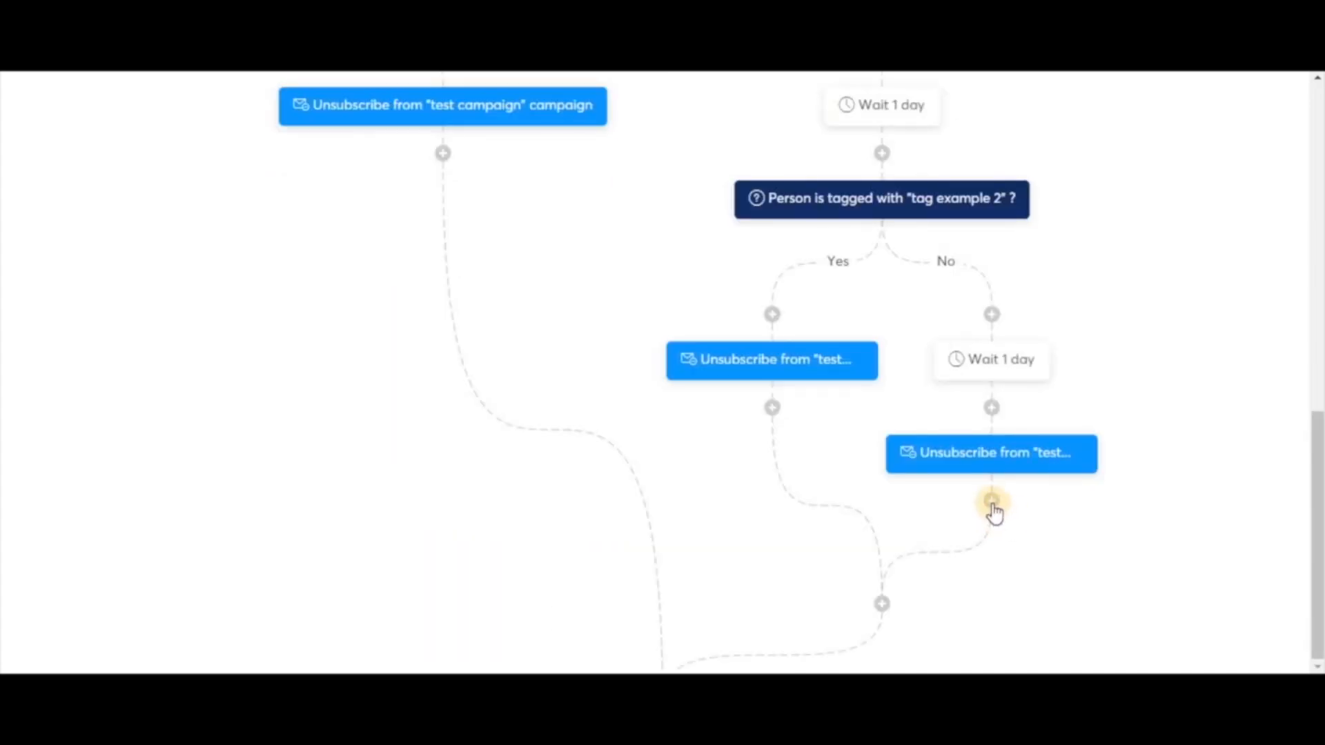
pyautogui.click(550, 334)
pyautogui.click(651, 319)
pyautogui.scroll(-3, 674, 586)
pyautogui.click(572, 588)
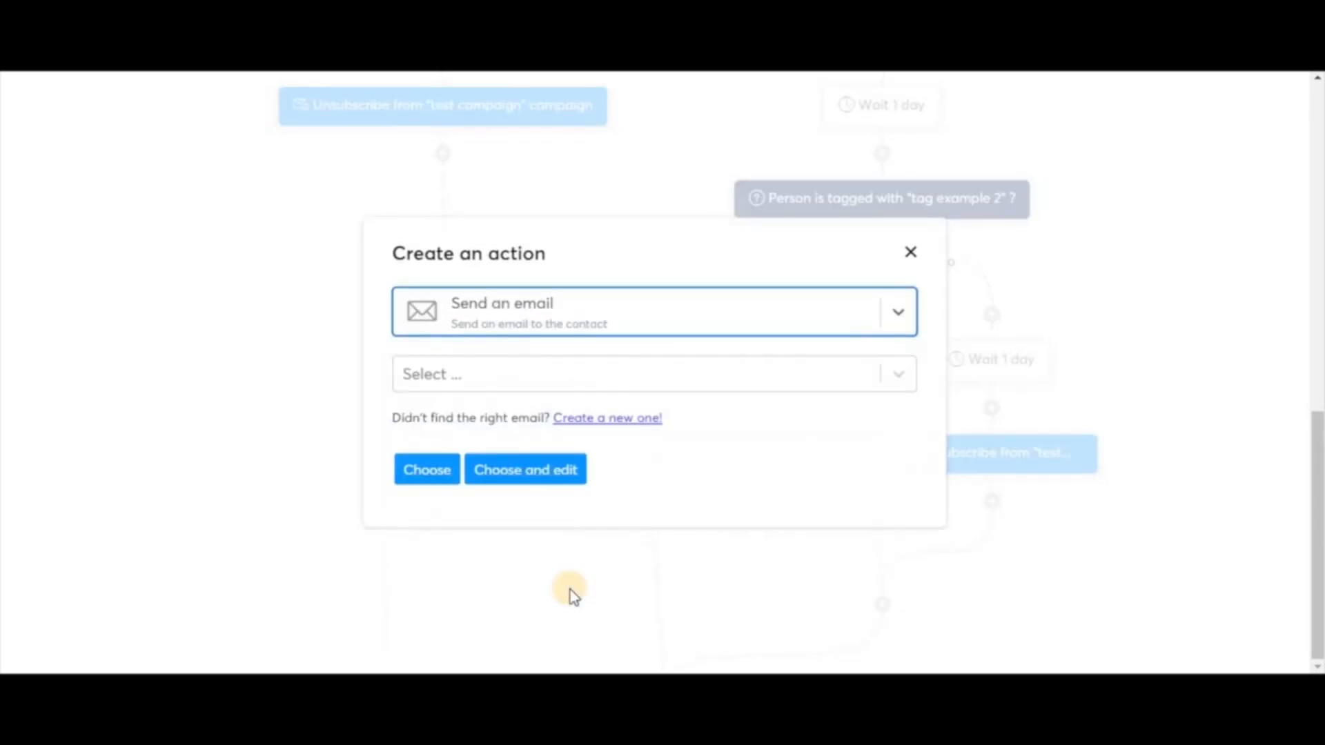
pyautogui.click(699, 376)
pyautogui.click(683, 374)
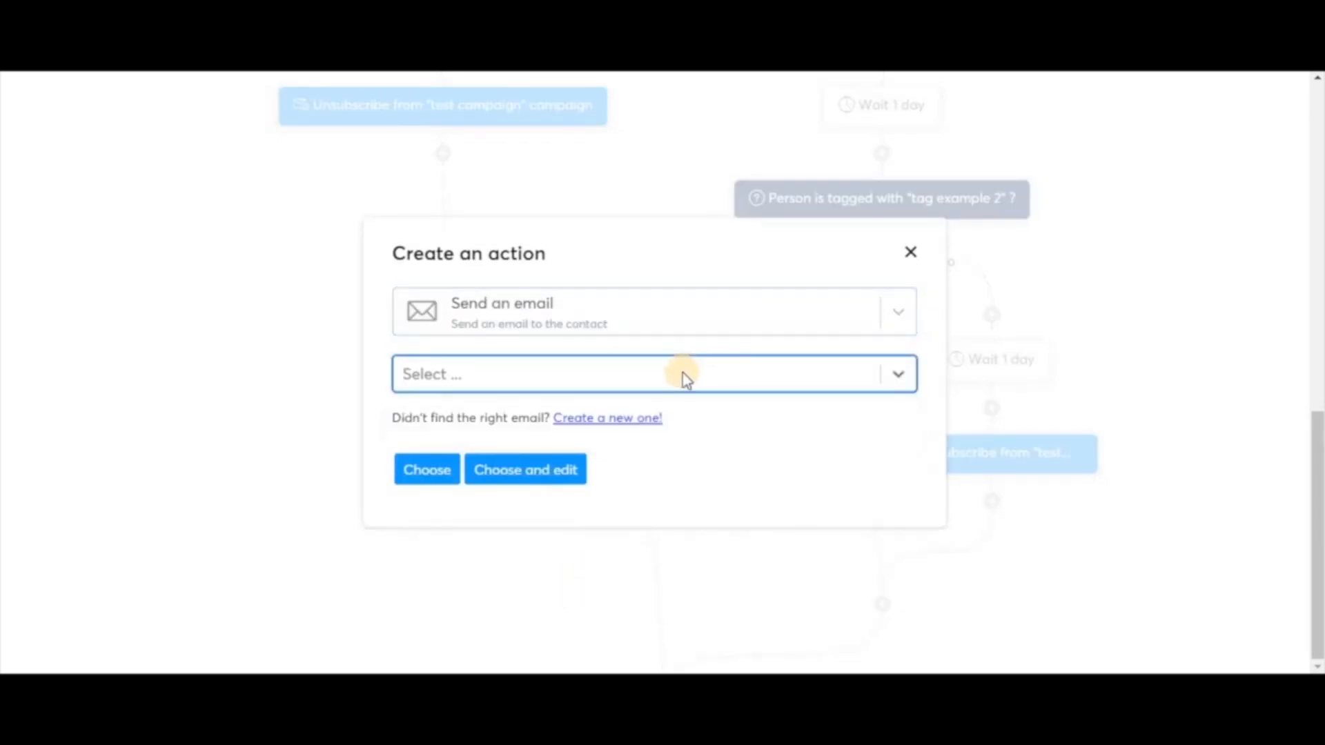
pyautogui.click(820, 382)
pyautogui.click(644, 423)
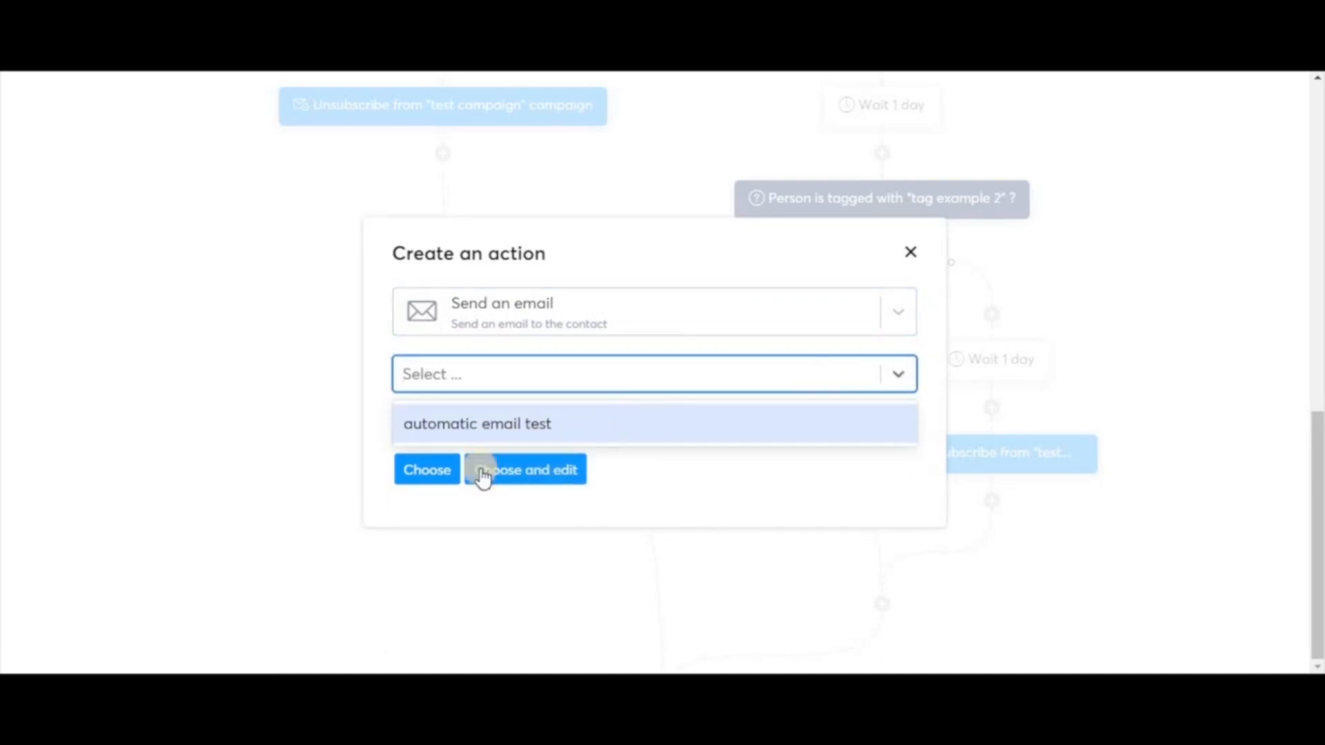
pyautogui.click(425, 471)
pyautogui.scroll(-1, 1065, 465)
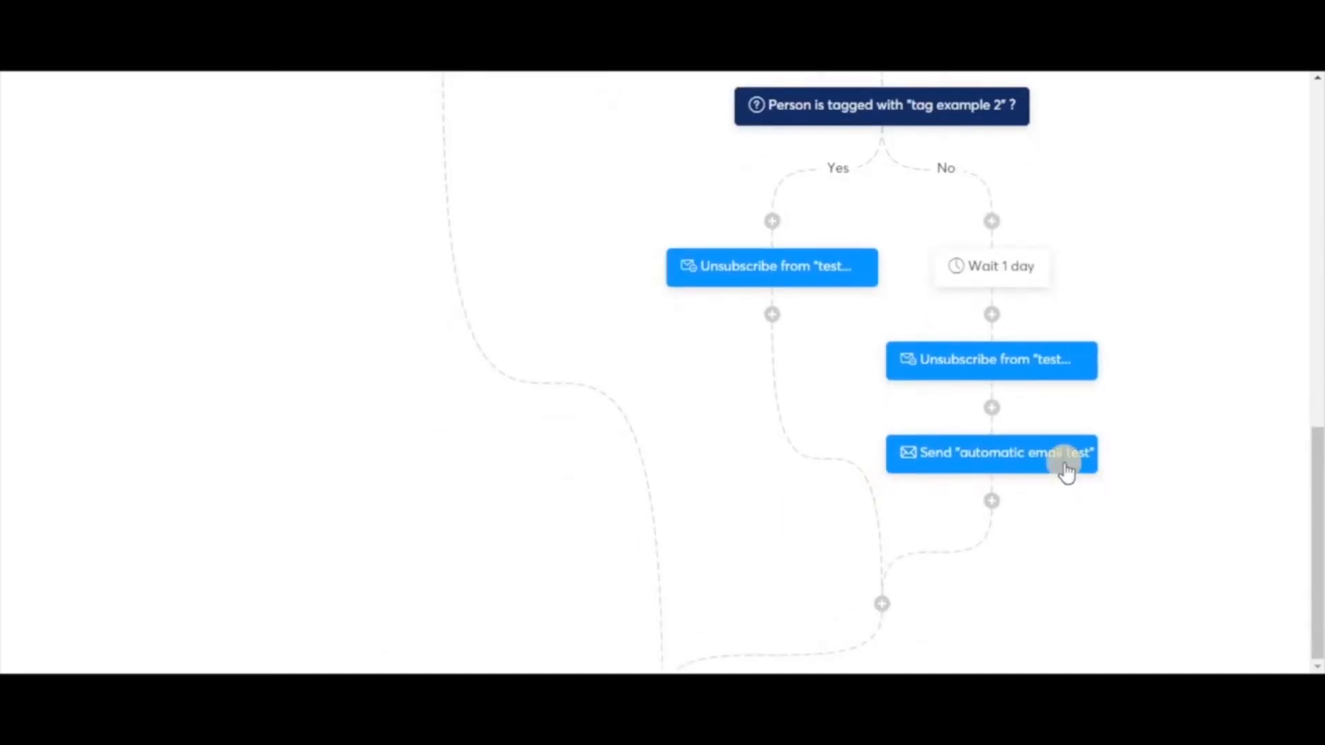
pyautogui.scroll(5, 1165, 436)
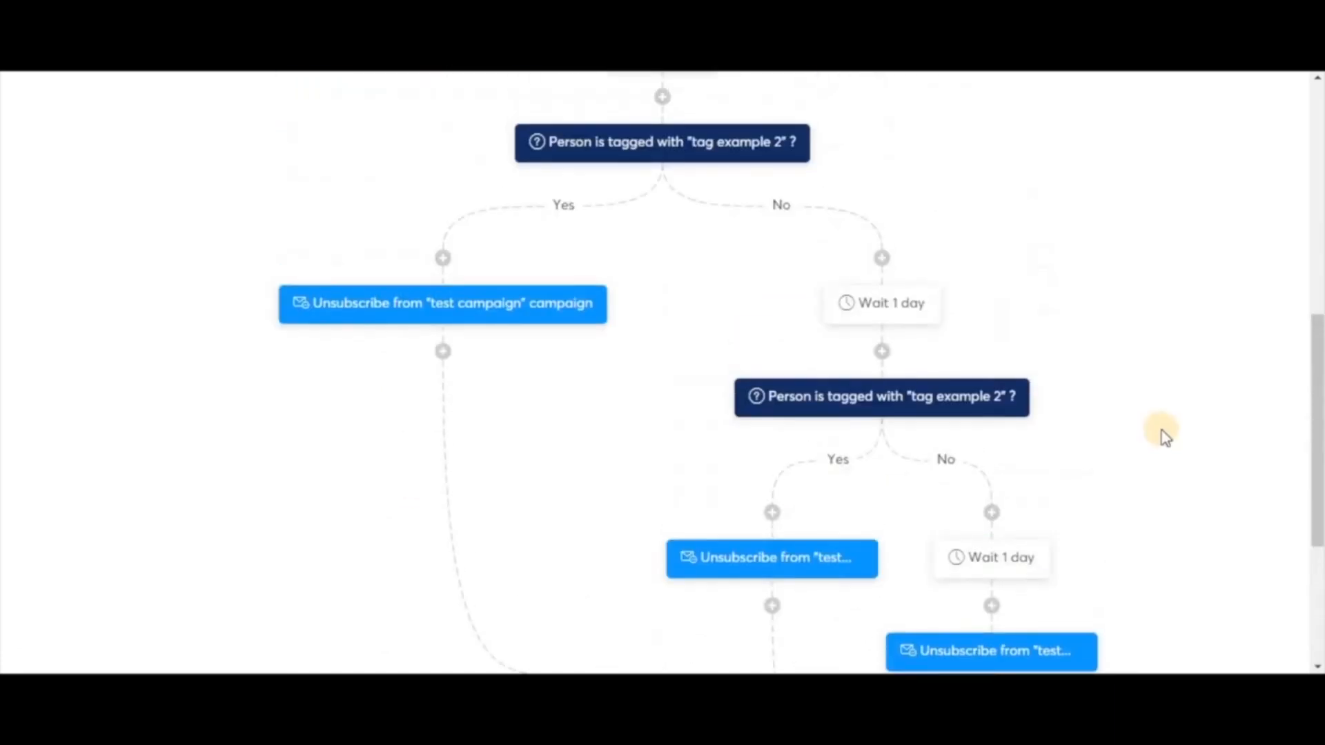
pyautogui.scroll(5, 1165, 436)
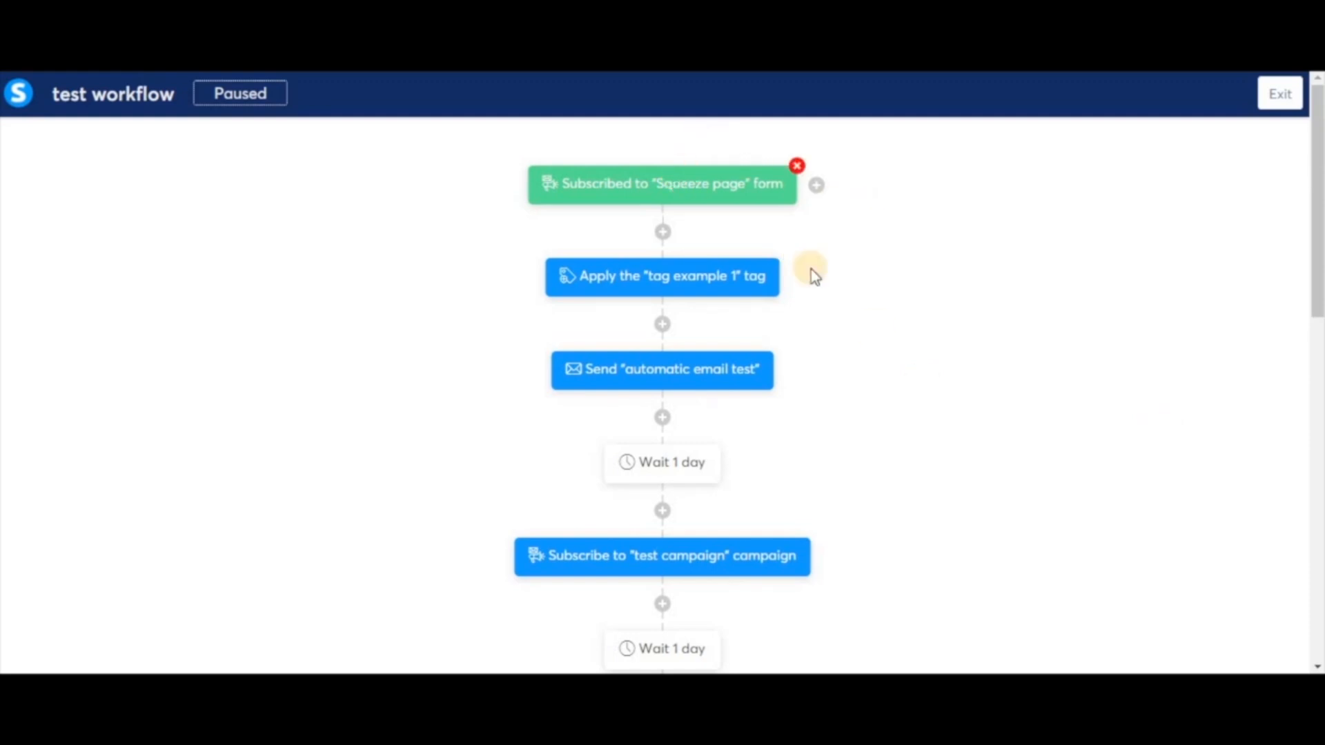
# Exit the editor, activate 'test workflow' from its row menu, and open its Edit workflow settings
pyautogui.click(1279, 97)
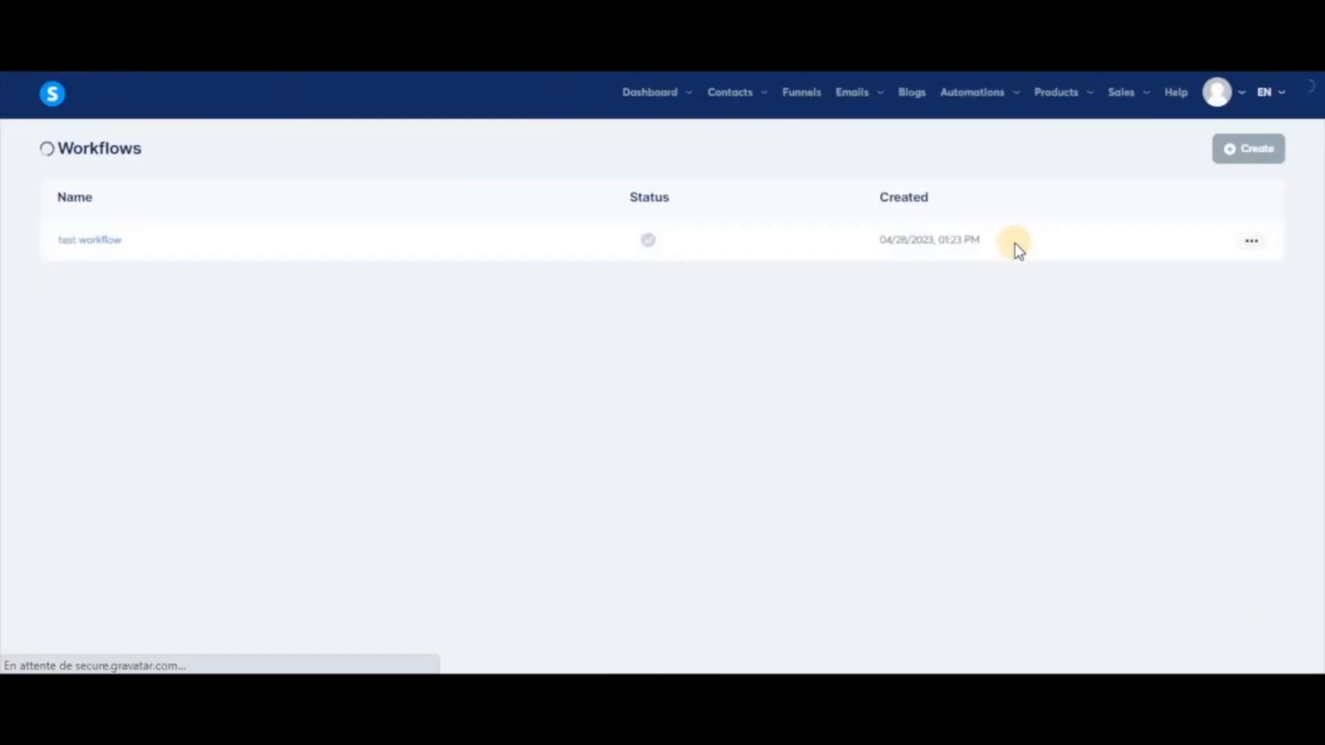
pyautogui.moveTo(1252, 242)
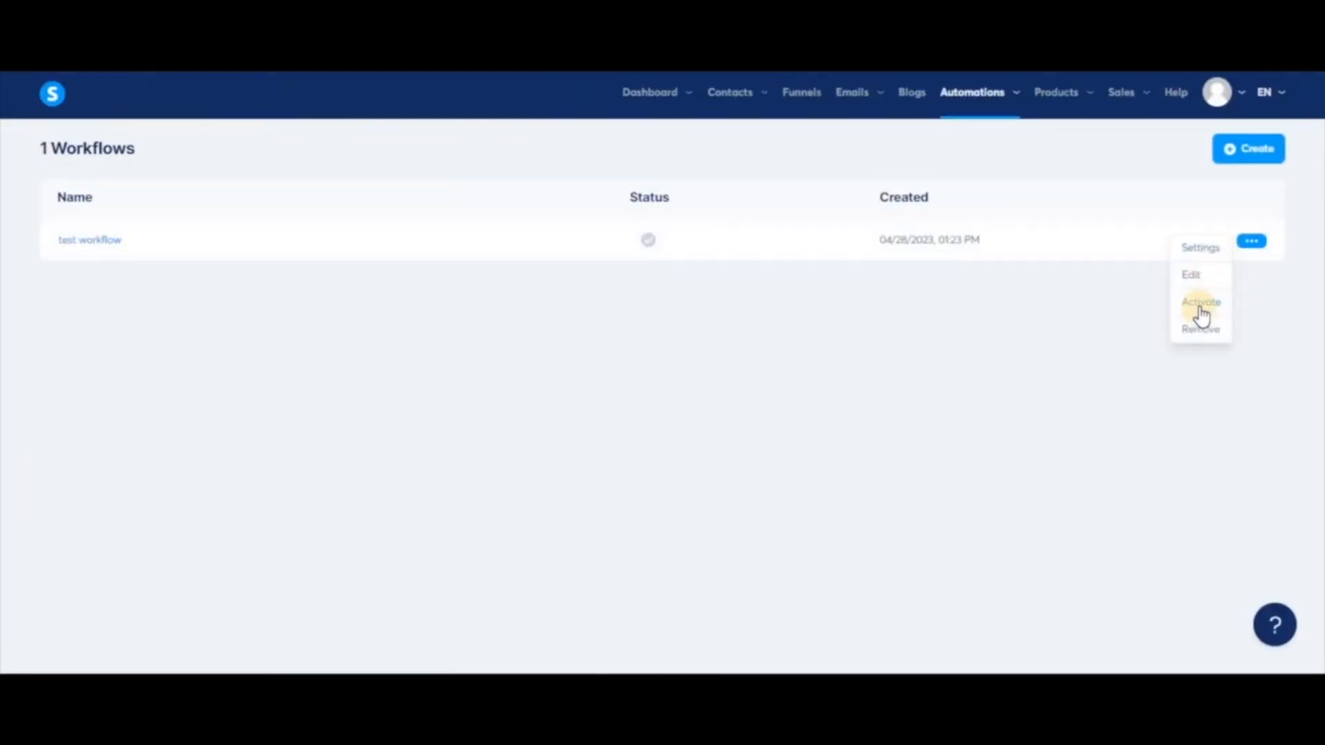
pyautogui.click(1200, 314)
pyautogui.click(531, 436)
pyautogui.moveTo(1247, 251)
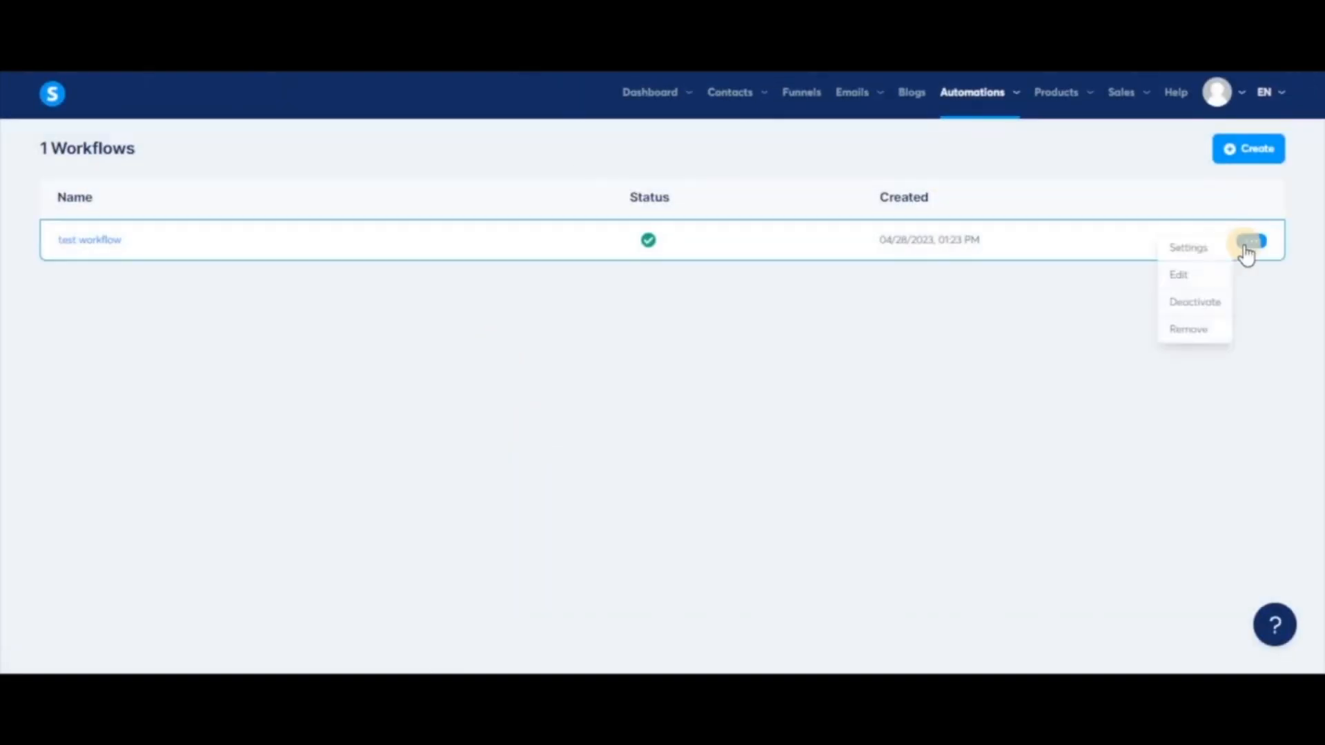
pyautogui.click(1194, 250)
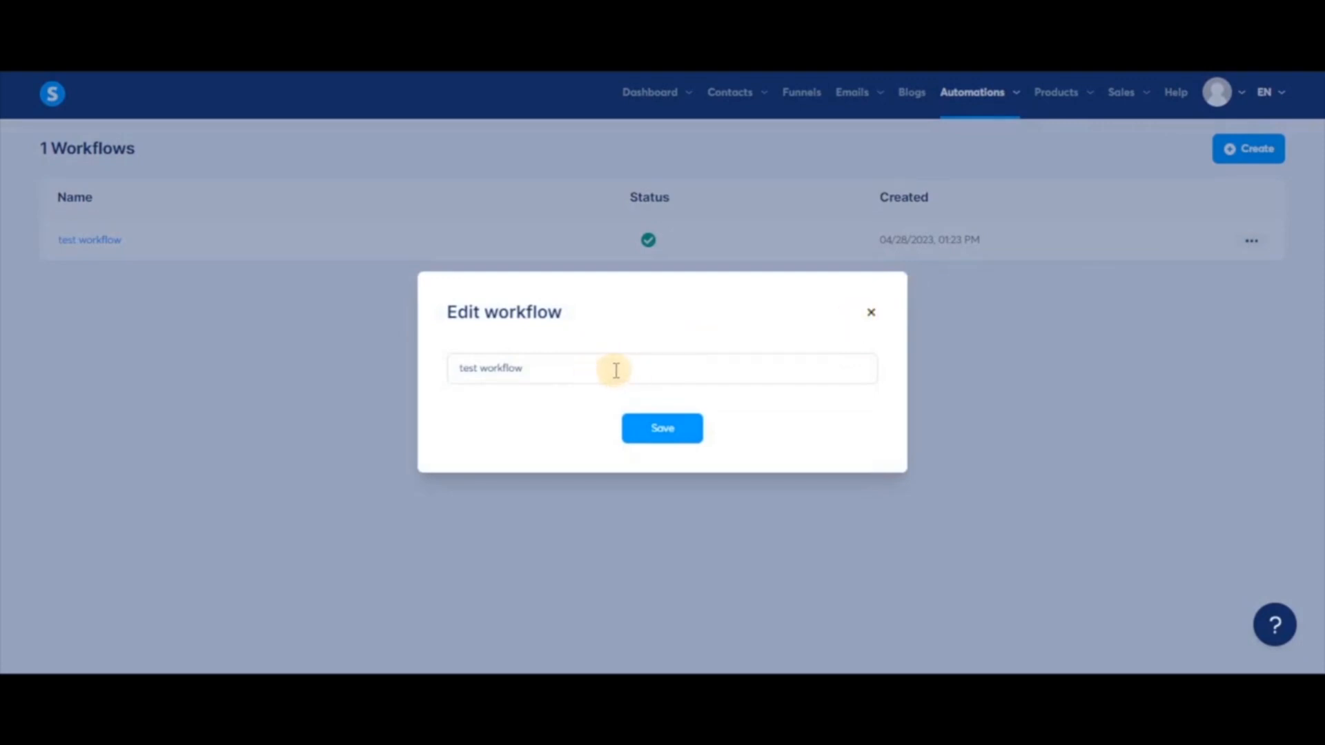
pyautogui.click(871, 314)
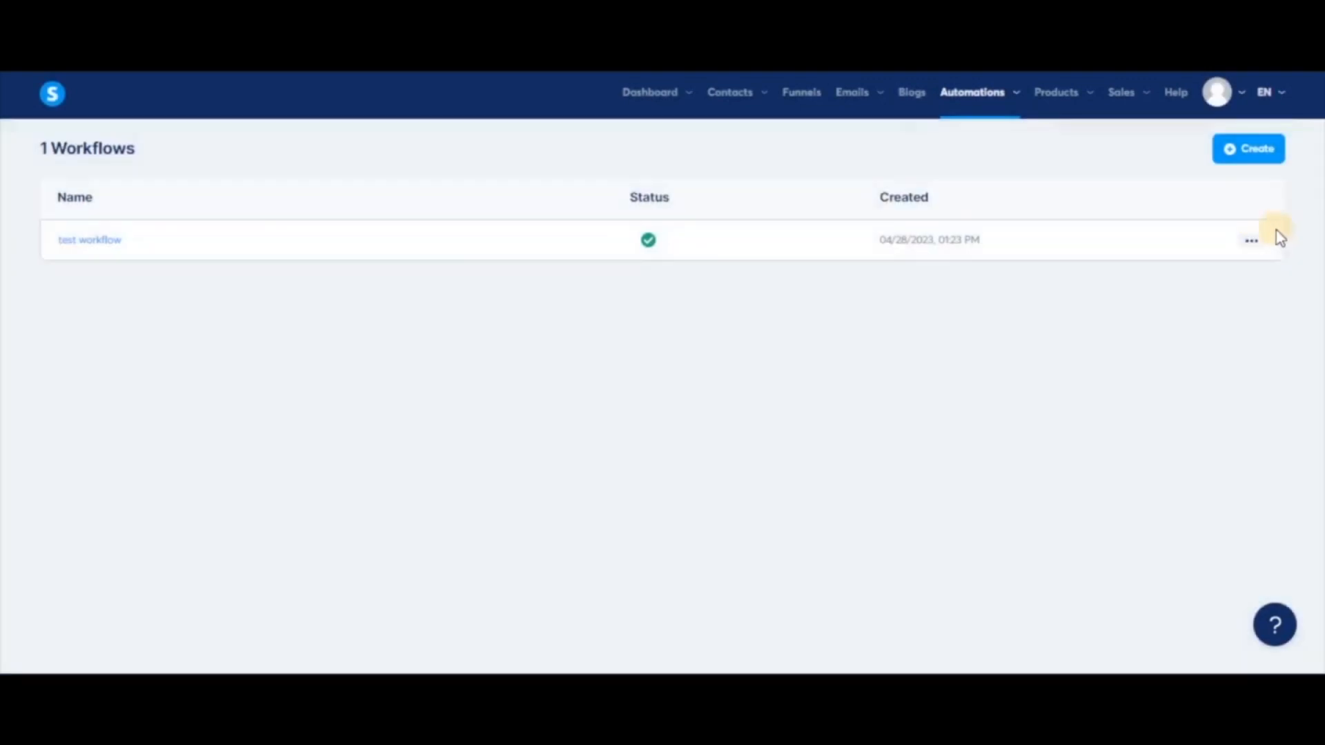
pyautogui.click(1251, 242)
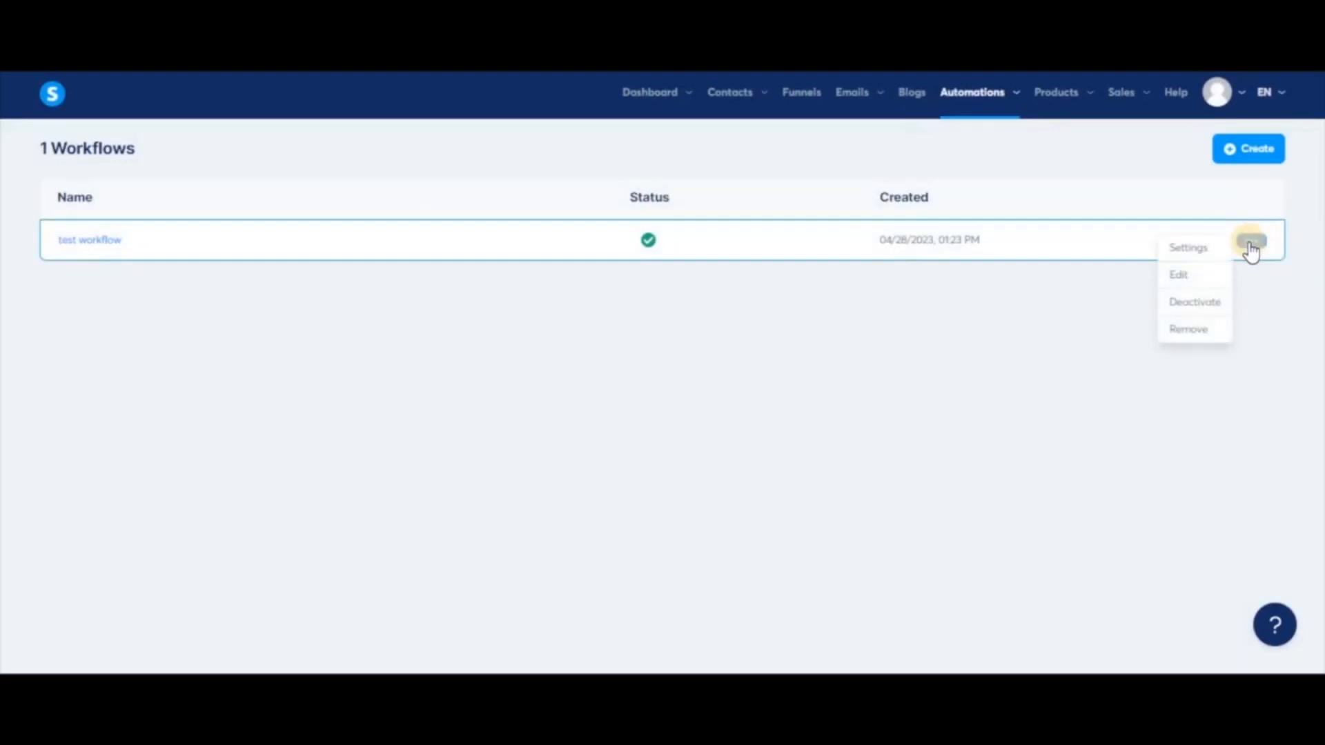
pyautogui.click(1202, 332)
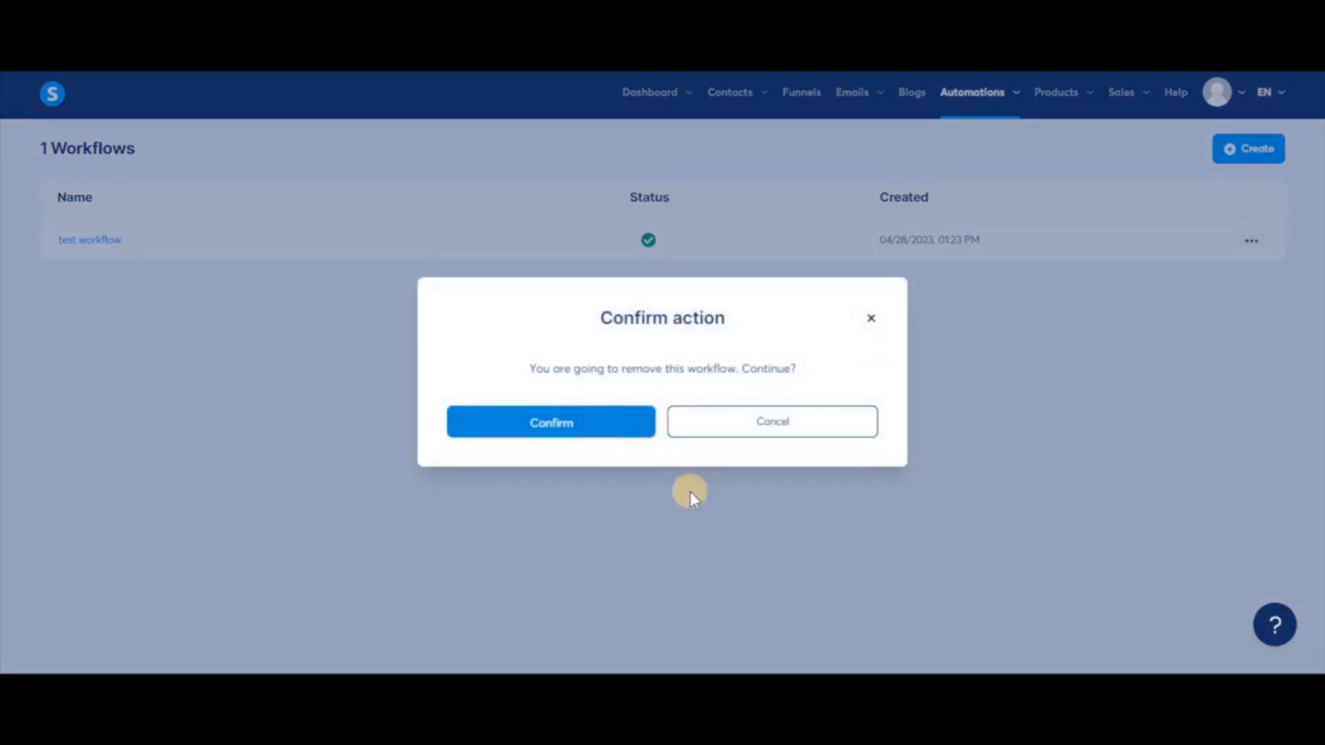
pyautogui.click(747, 557)
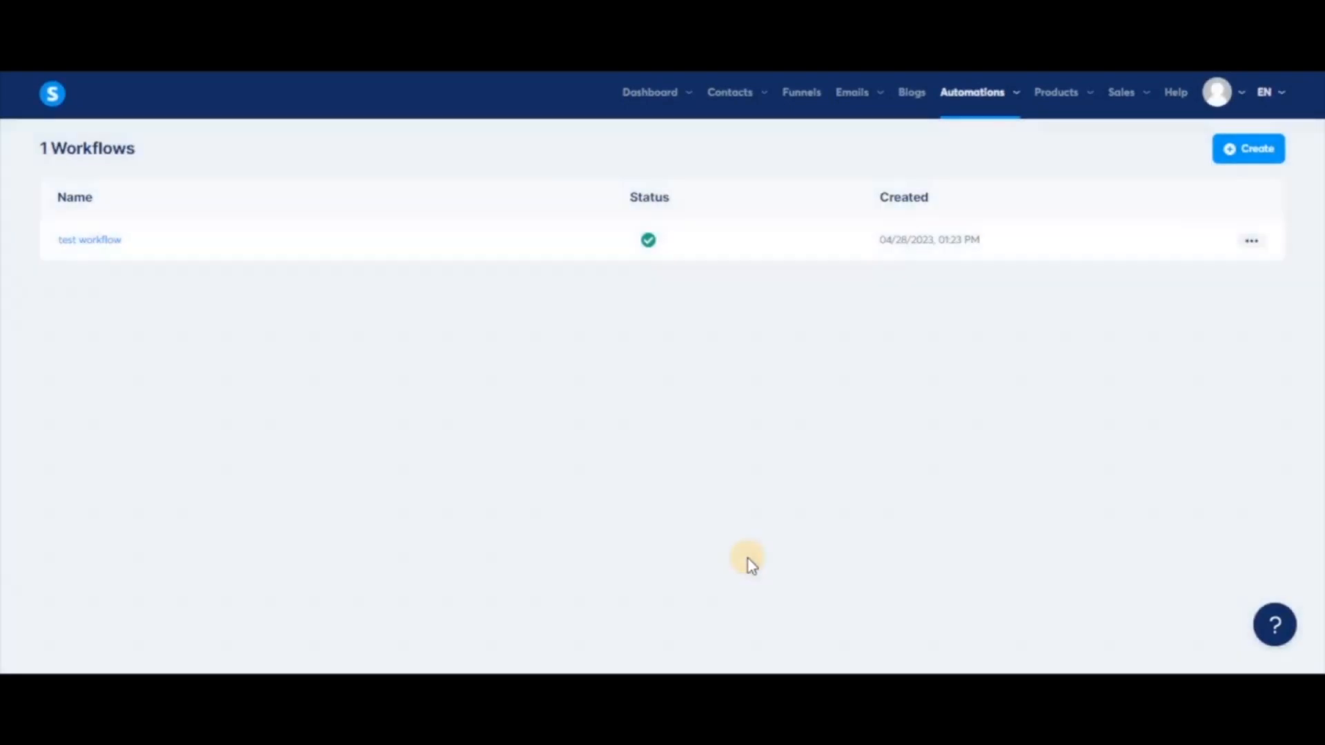